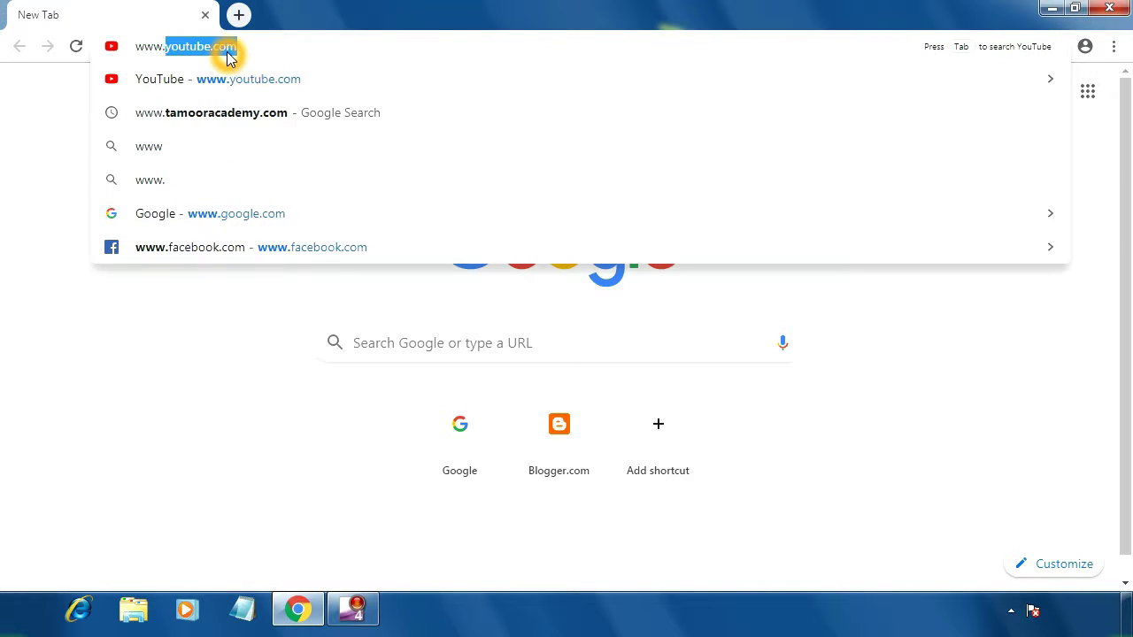
- Go to google.com and search for "blogger"
text(googl)
key(Return)
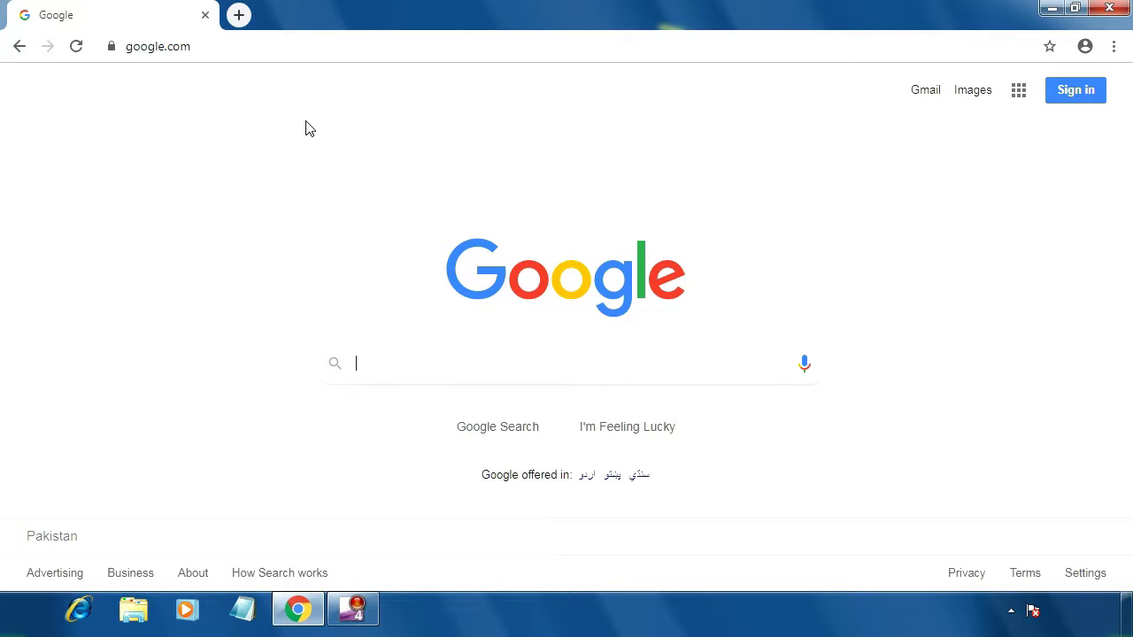
click(370, 360)
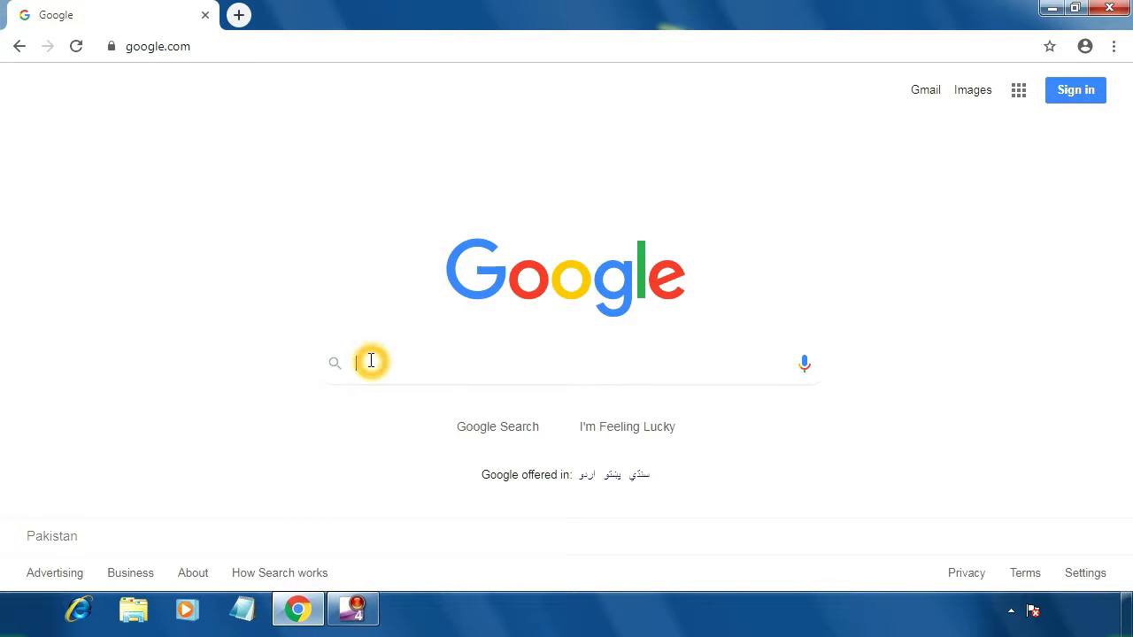
text(blogger)
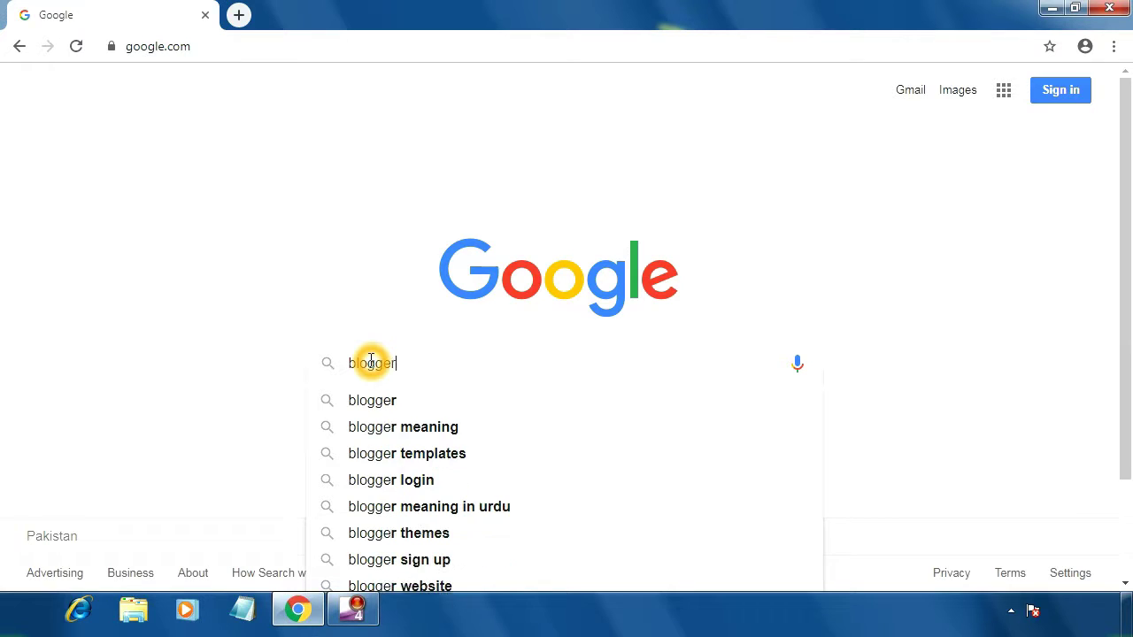
key(Return)
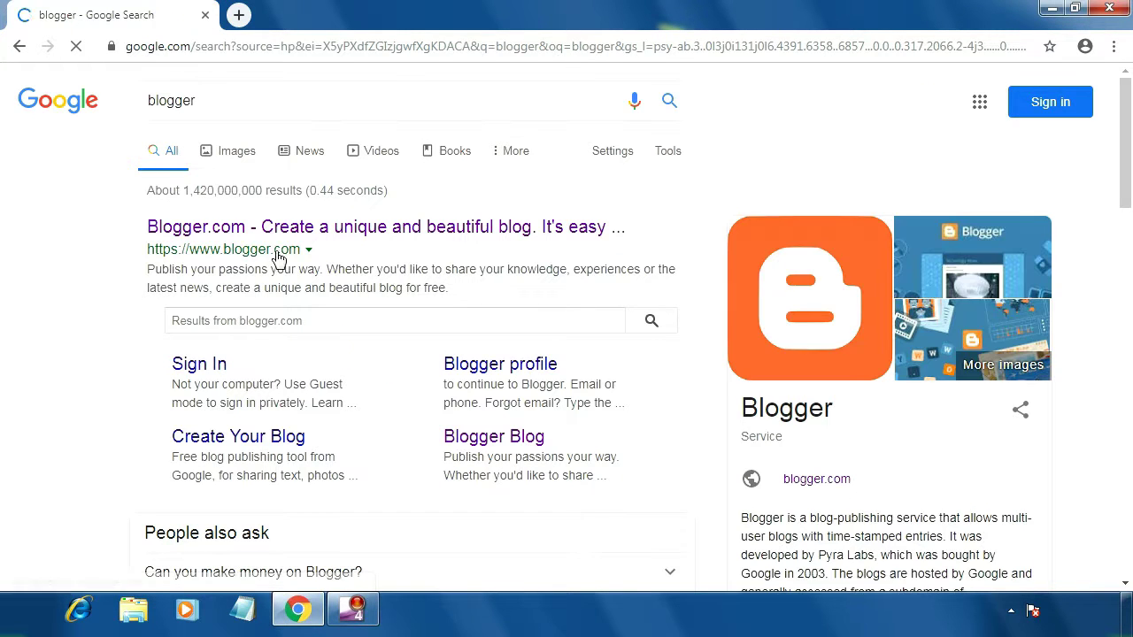
- Open the Blogger.com search result and sign in with the listed Google account, entering the account password
click(258, 230)
click(258, 232)
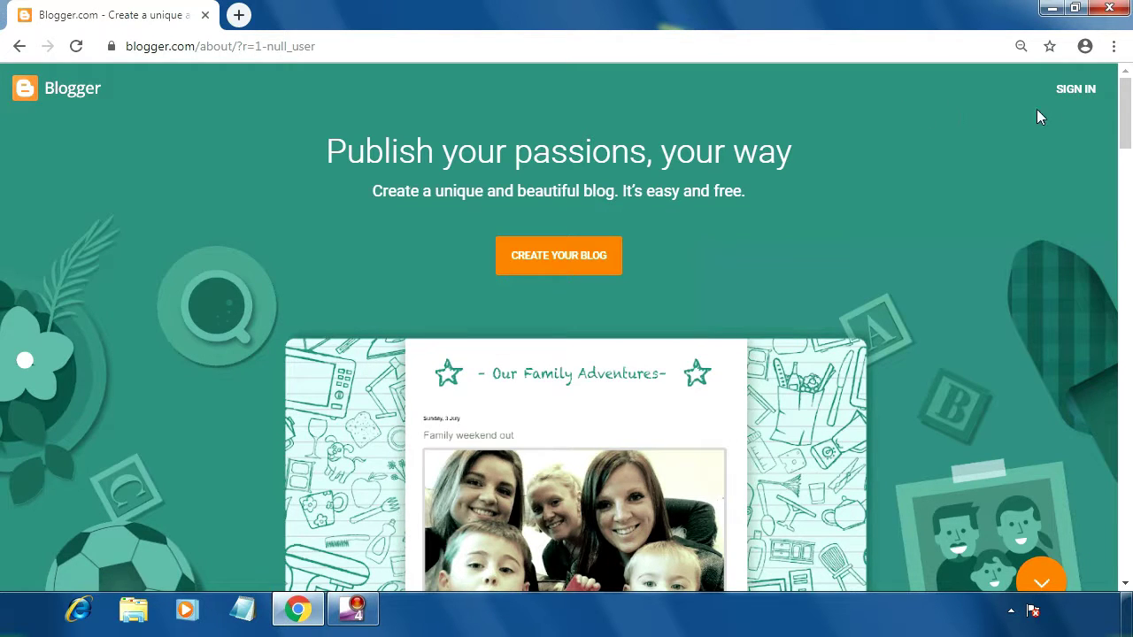
click(1082, 92)
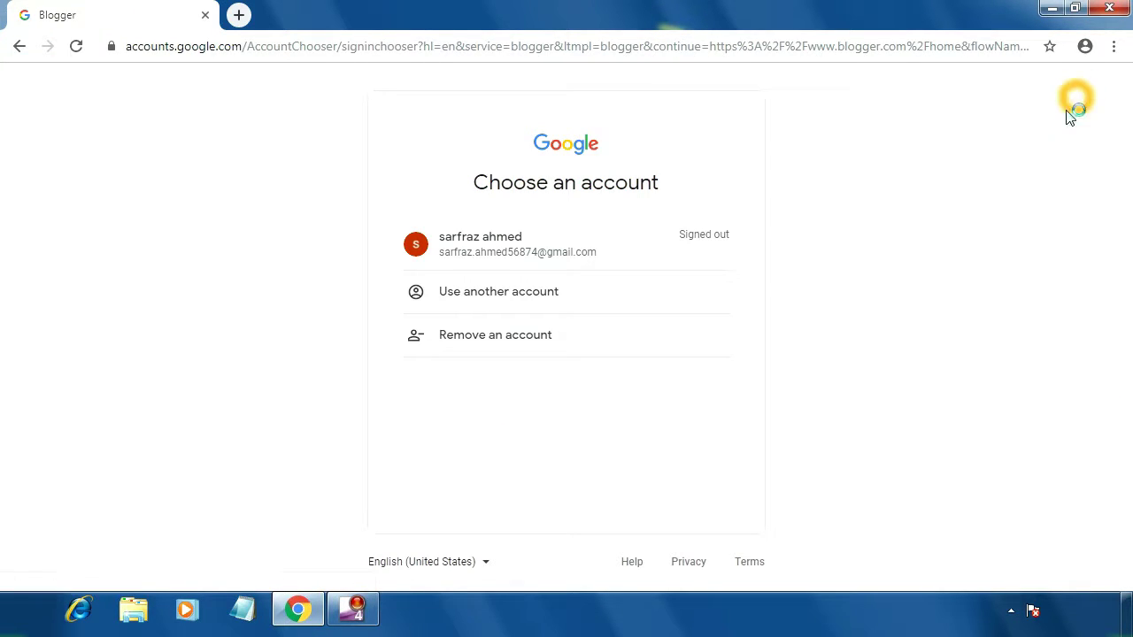
click(520, 249)
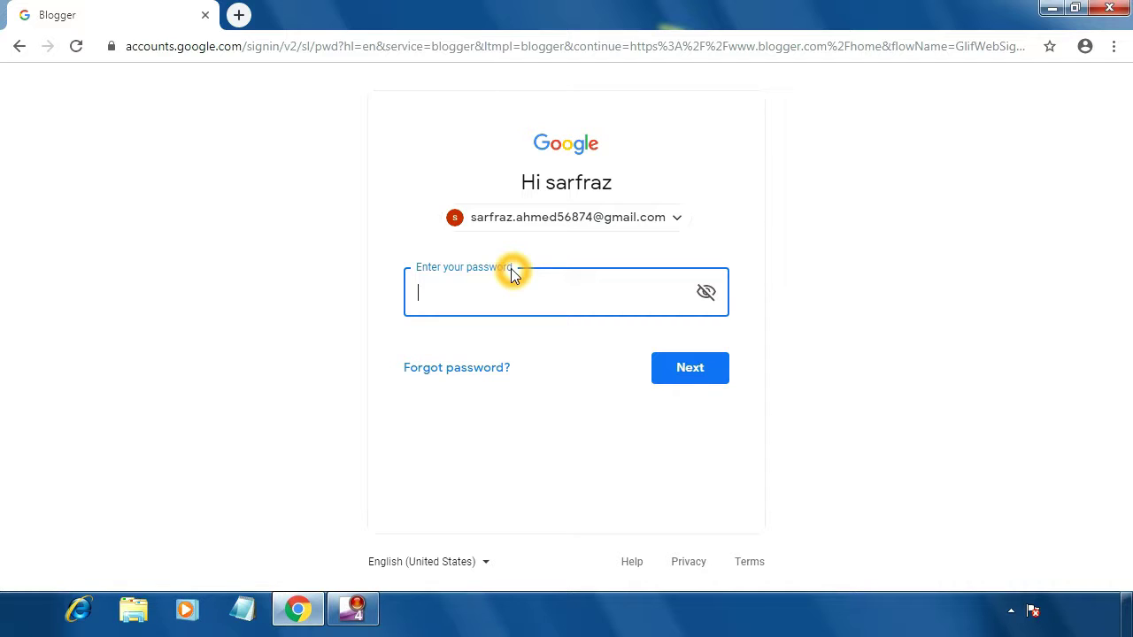
text(•••••••••)
click(687, 366)
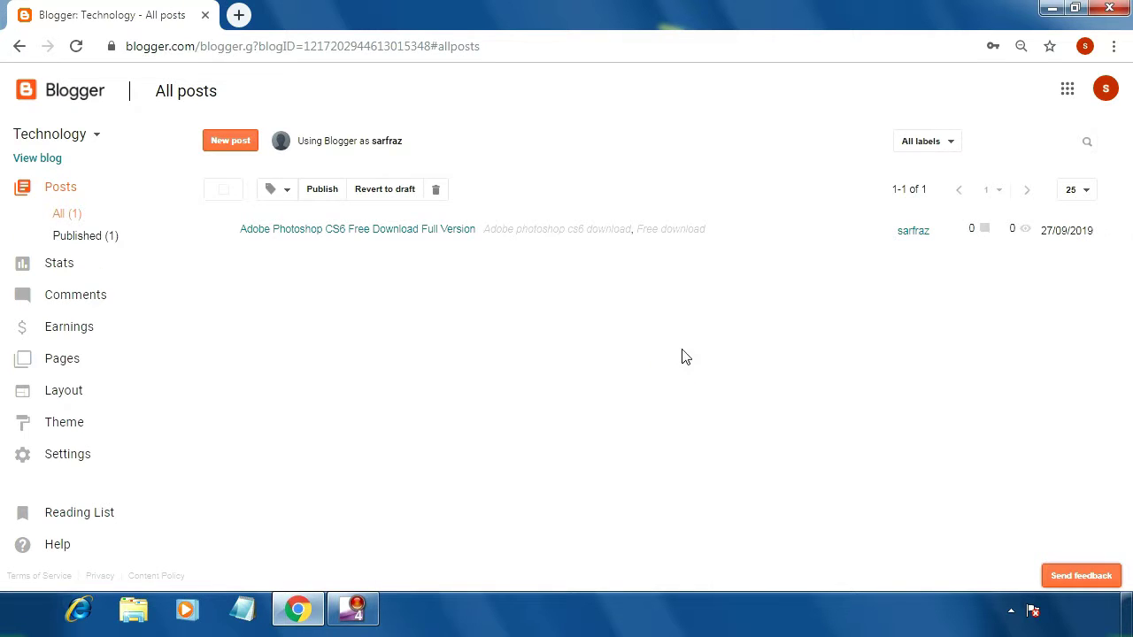
- Open the Theme settings of the Technology blog to view its current live theme
click(123, 220)
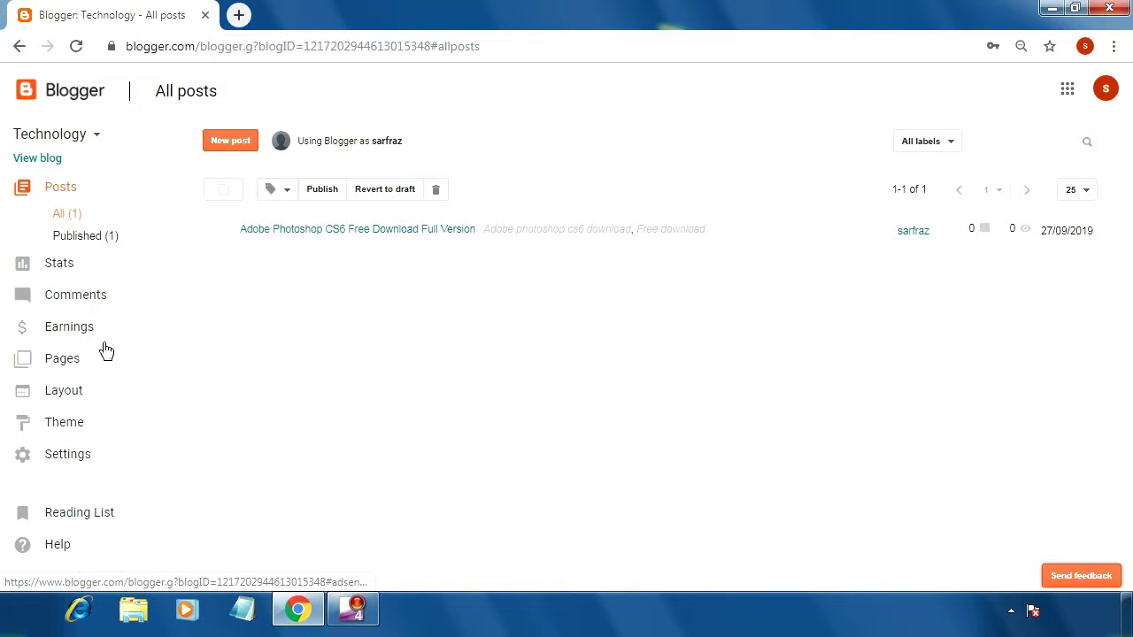
click(103, 430)
click(71, 430)
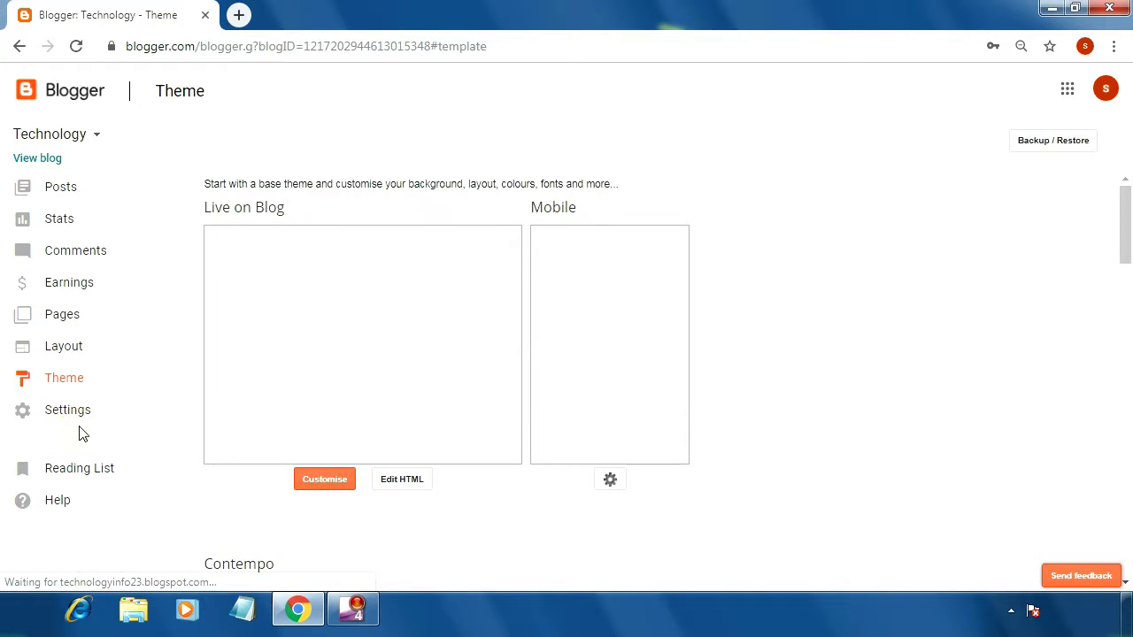
click(83, 430)
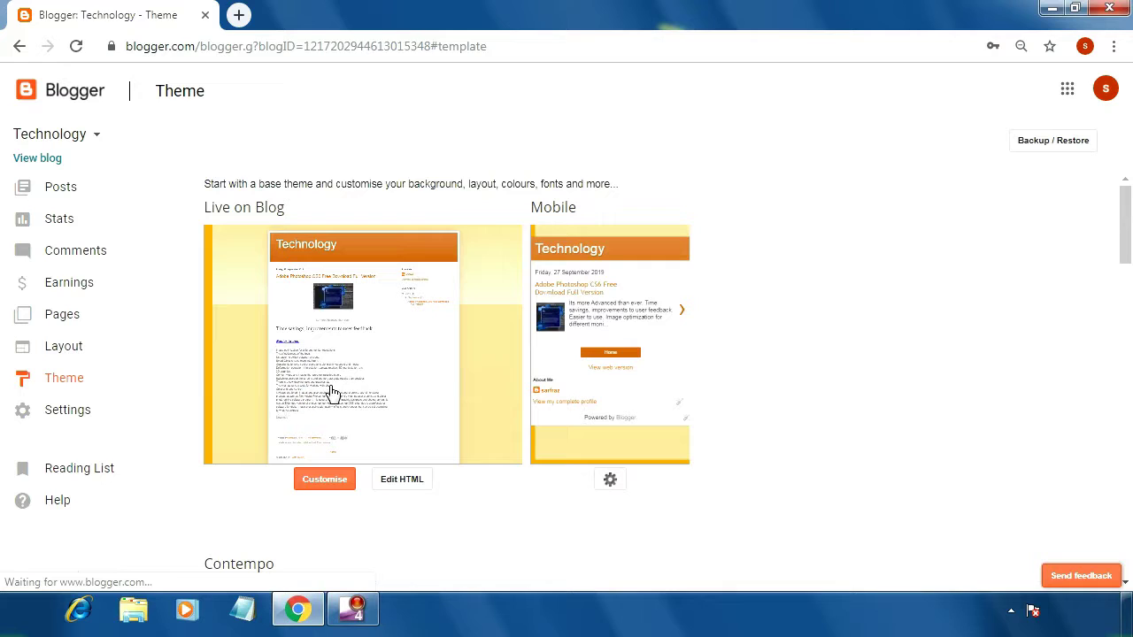
click(332, 392)
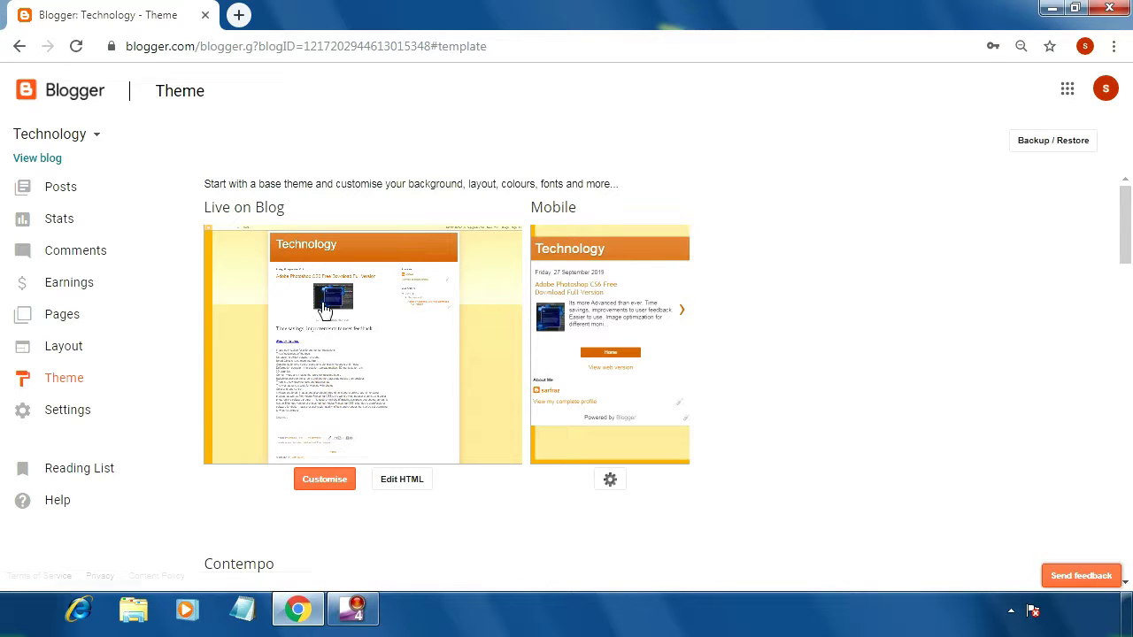
- Open google.com in a new browser tab and search for "blogger free templates 2019"
click(237, 16)
click(254, 54)
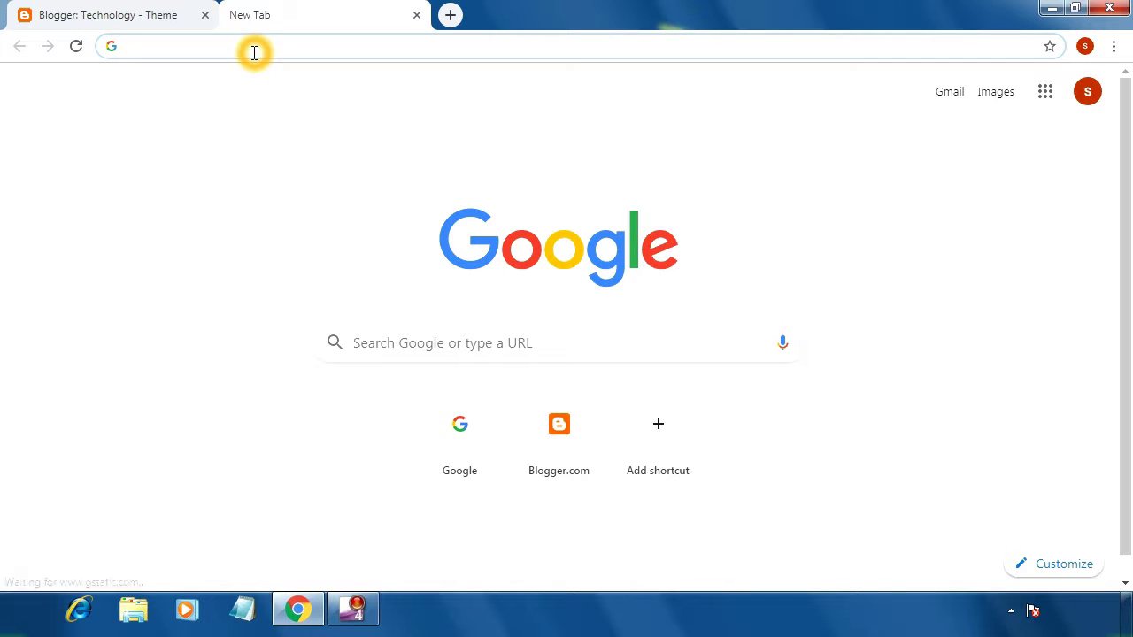
text(www)
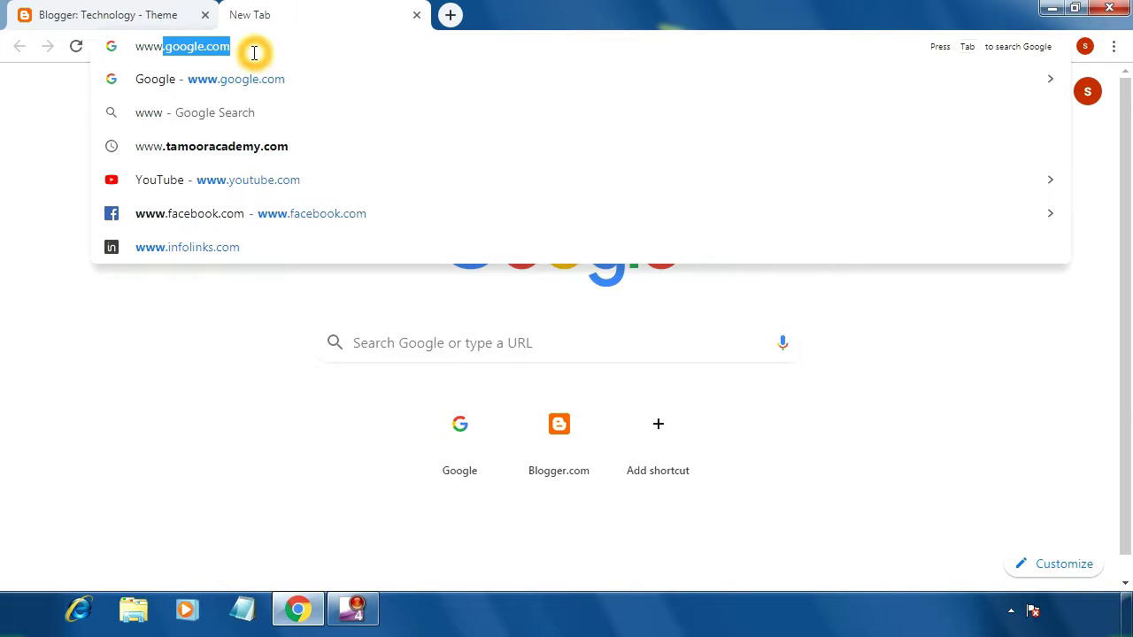
text(.googl)
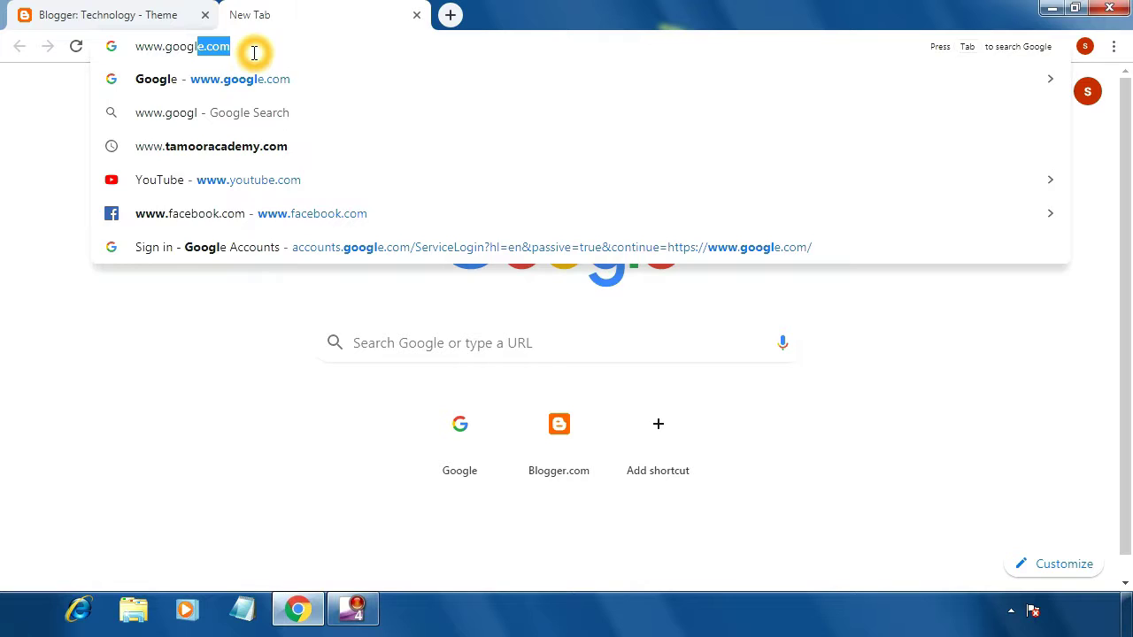
key(Return)
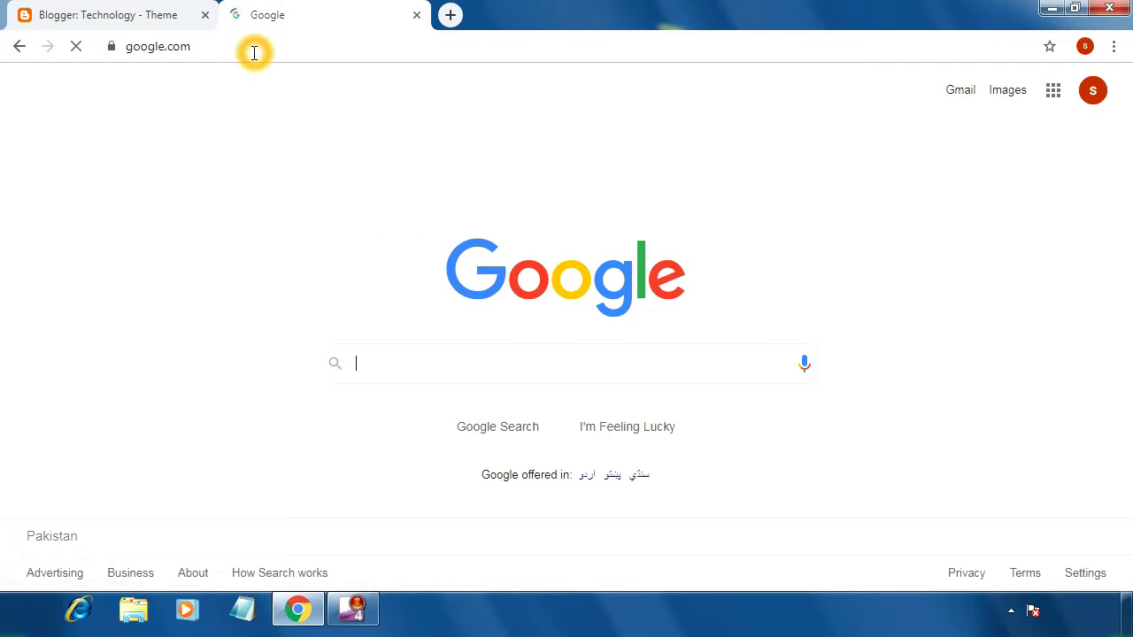
click(390, 366)
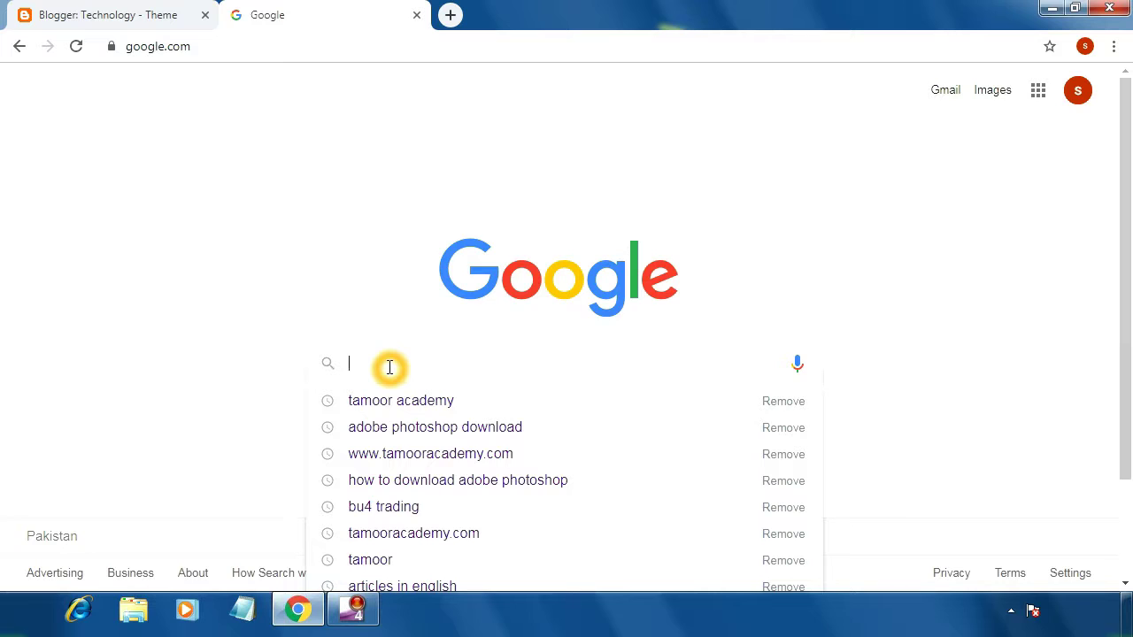
text(blogger fr)
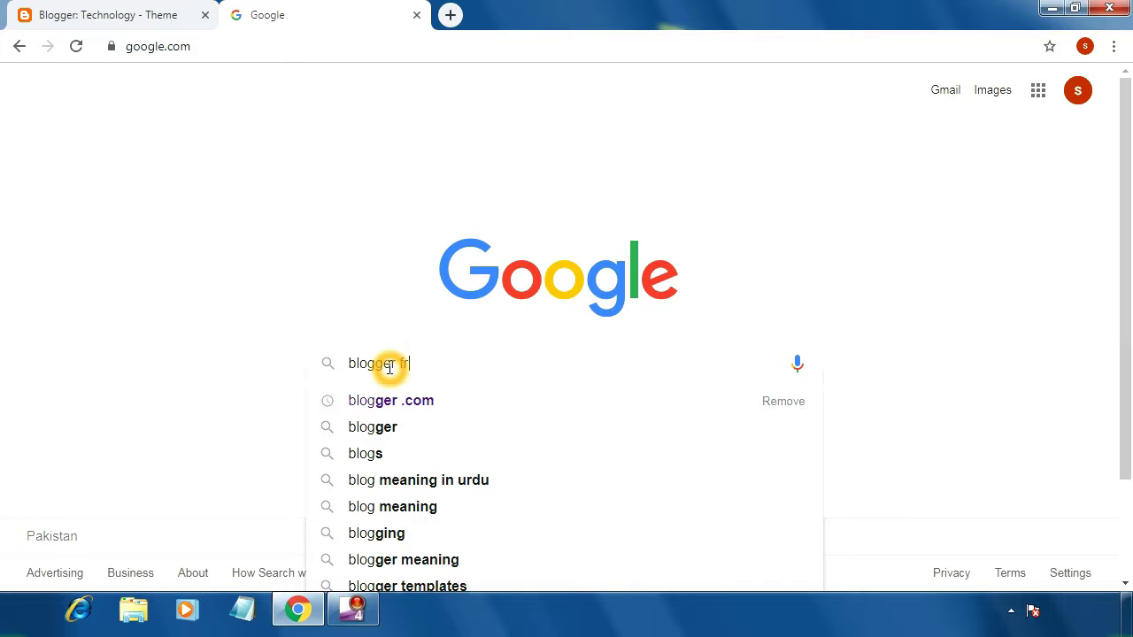
text(ee )
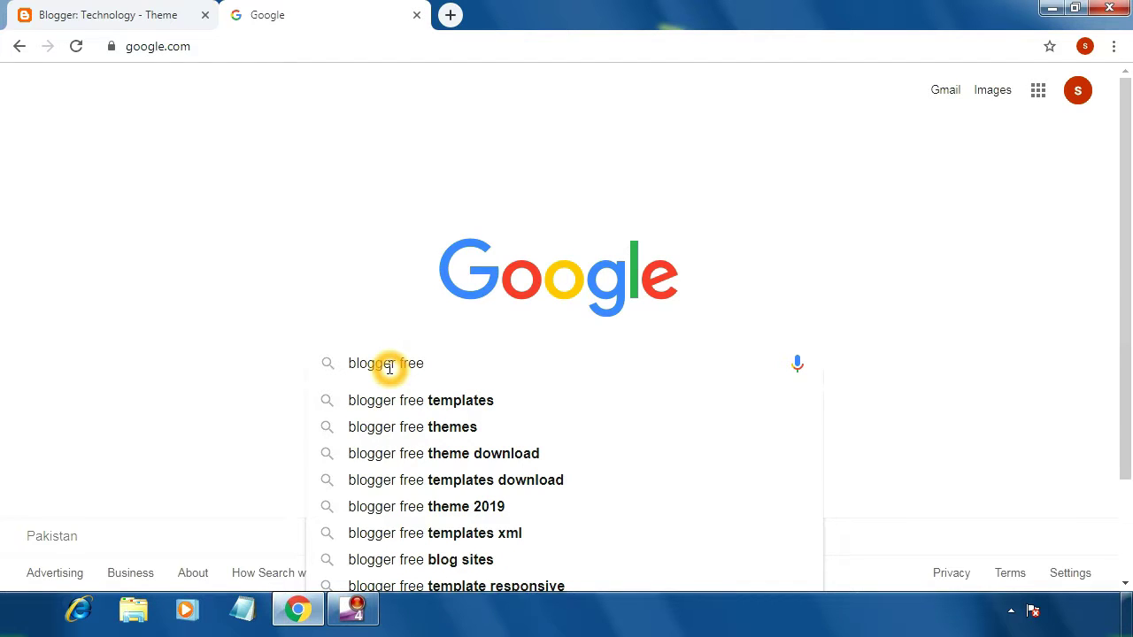
text(templates)
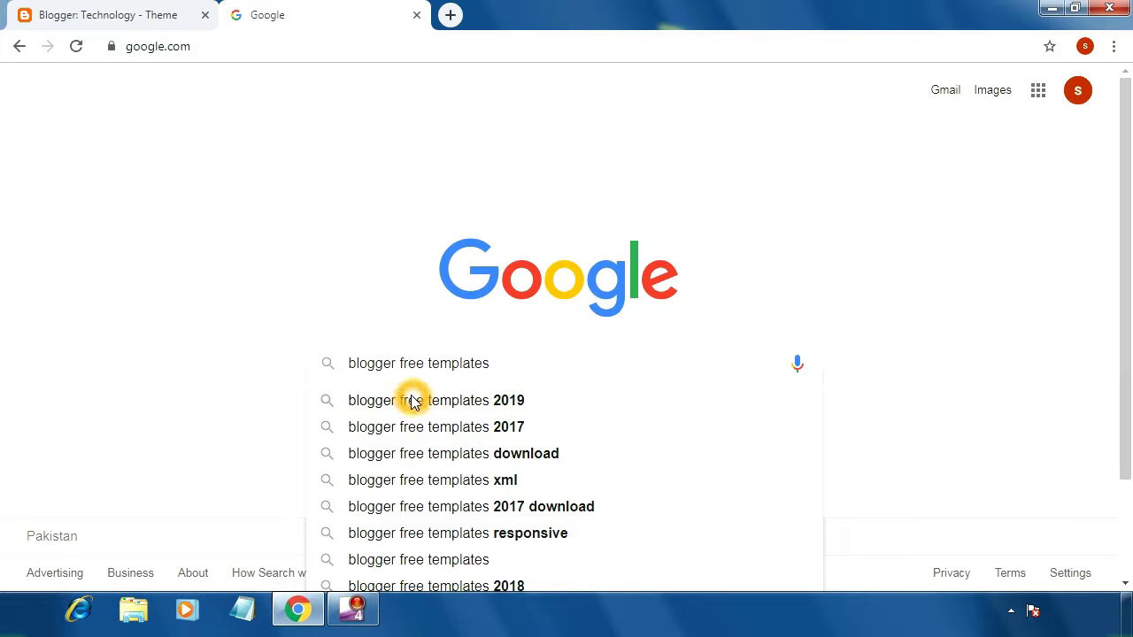
click(412, 403)
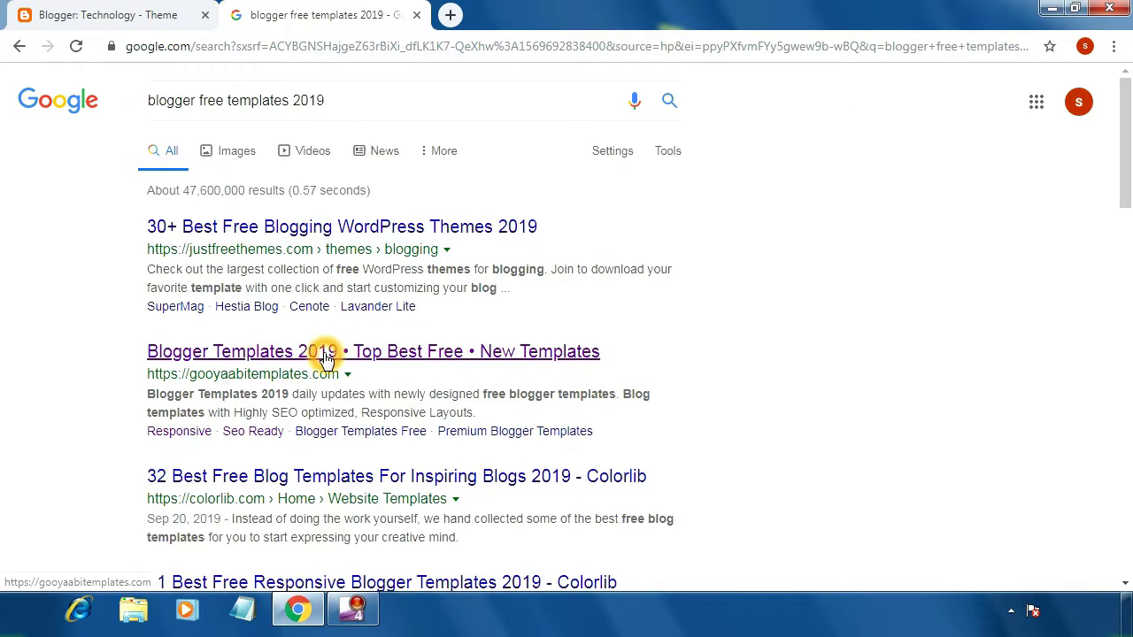
- Open the gooyaabitemplates.com search result and choose the PureMag template from its gallery
click(326, 357)
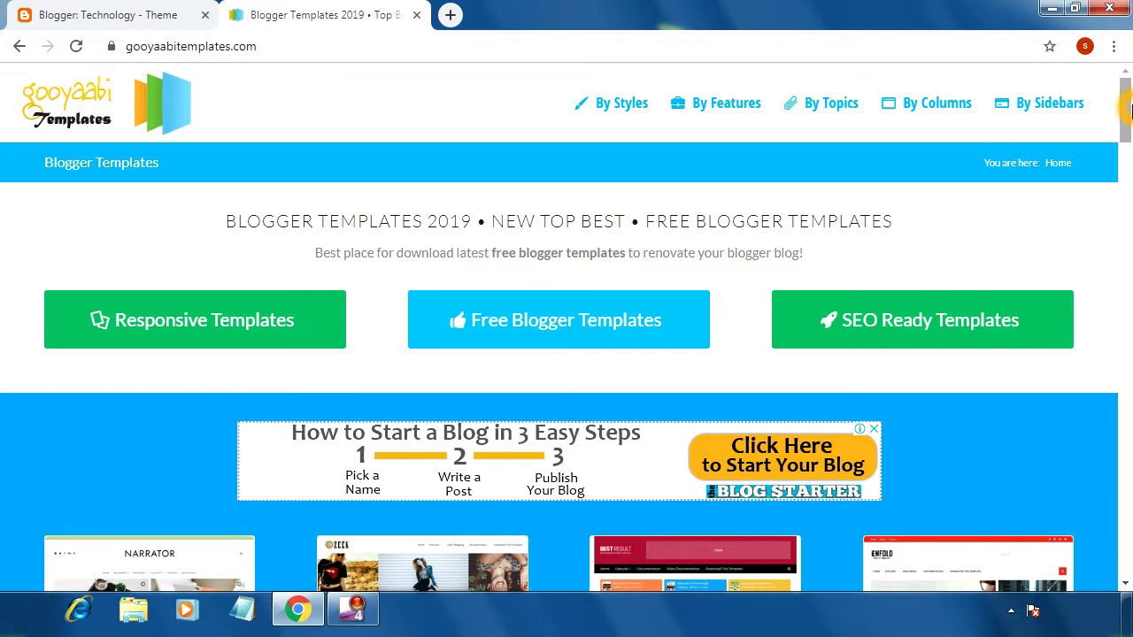
drag(1128, 108, 1124, 145)
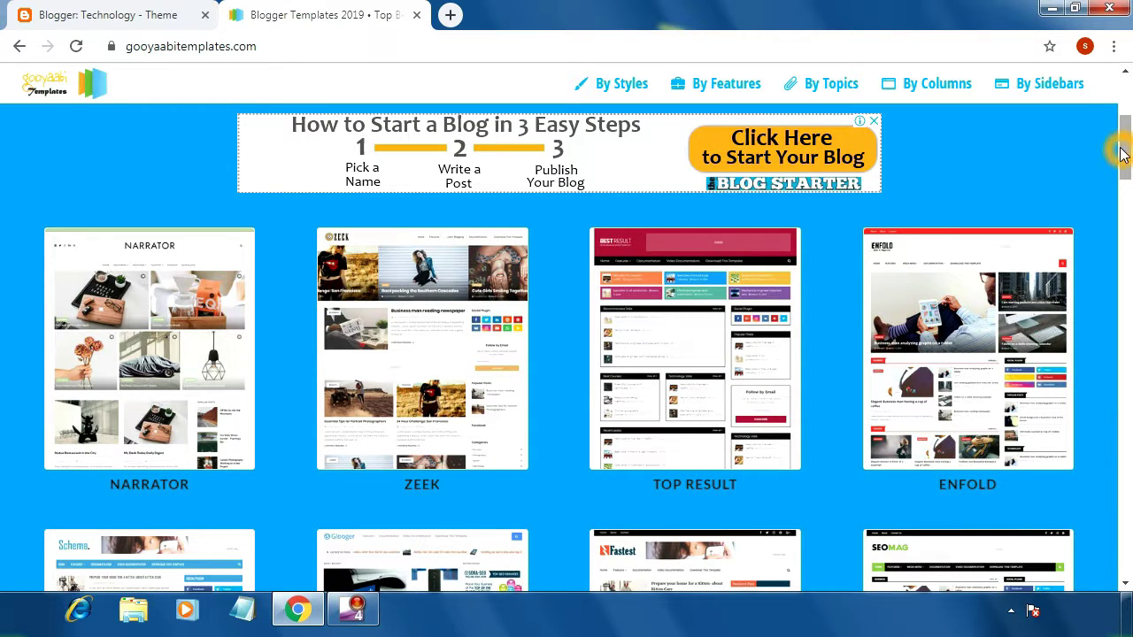
drag(1121, 152, 1122, 226)
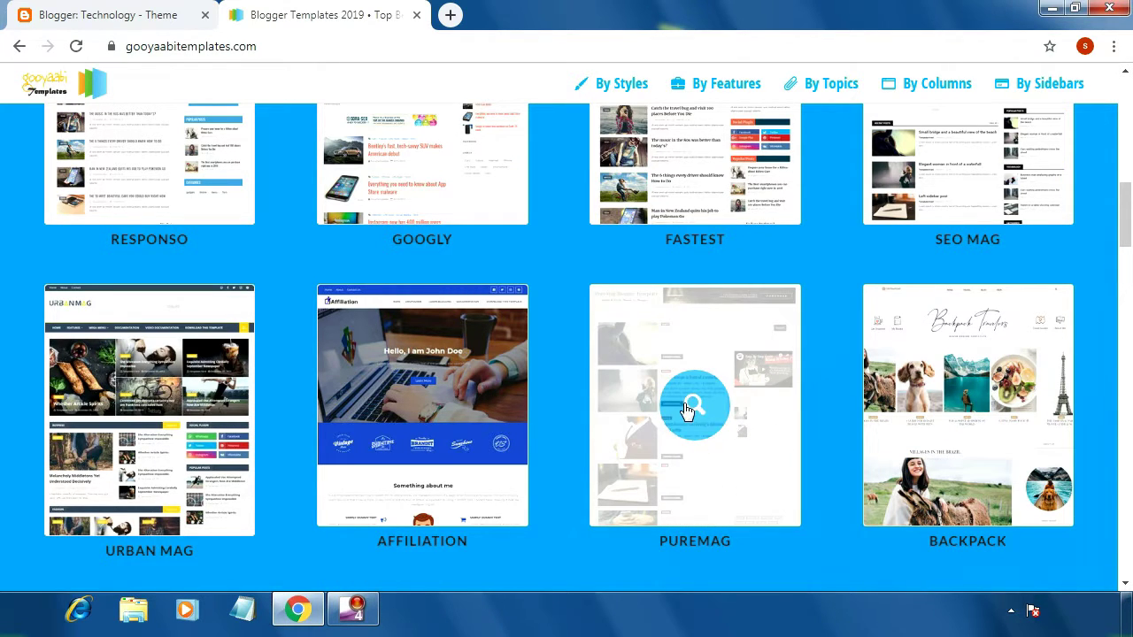
click(679, 563)
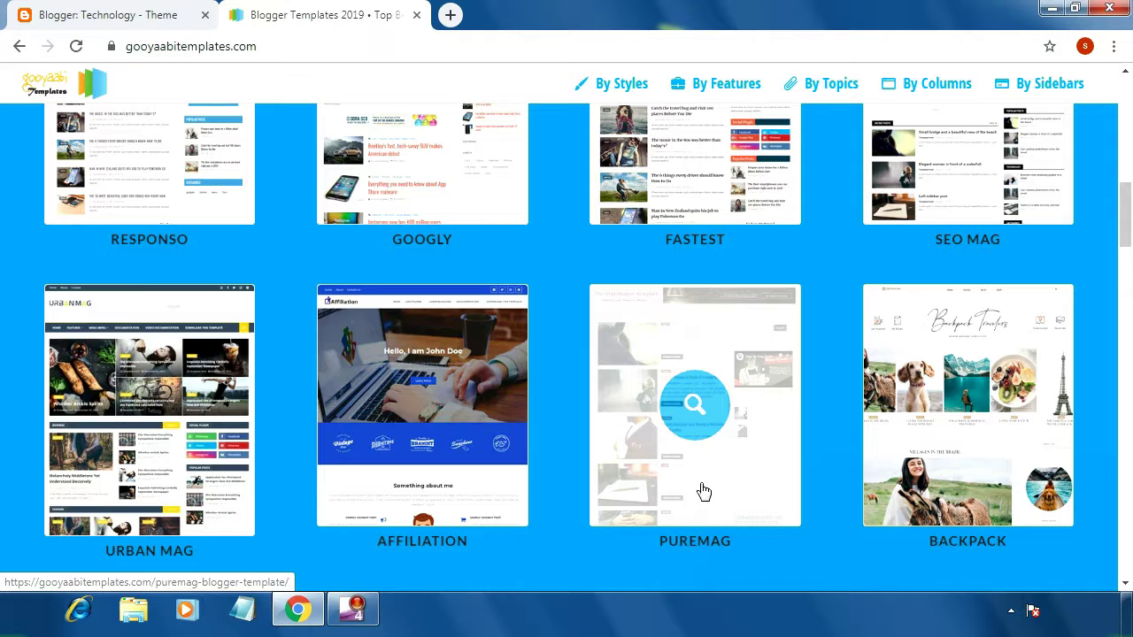
click(672, 465)
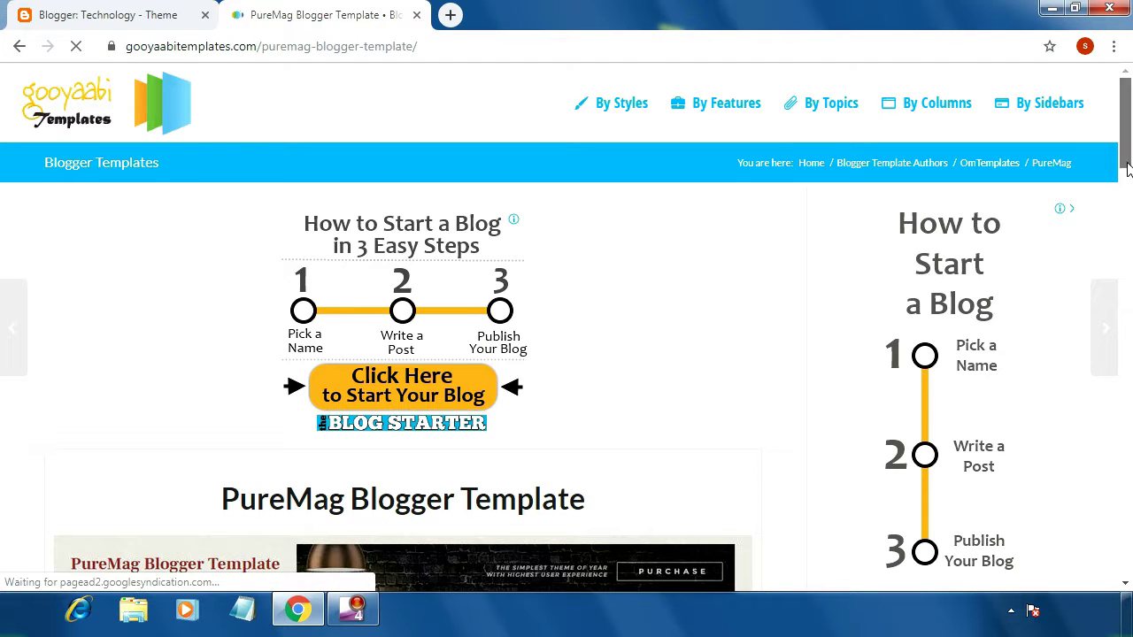
- View the live preview of the PureMag template and close the preview again
drag(1122, 151, 1130, 288)
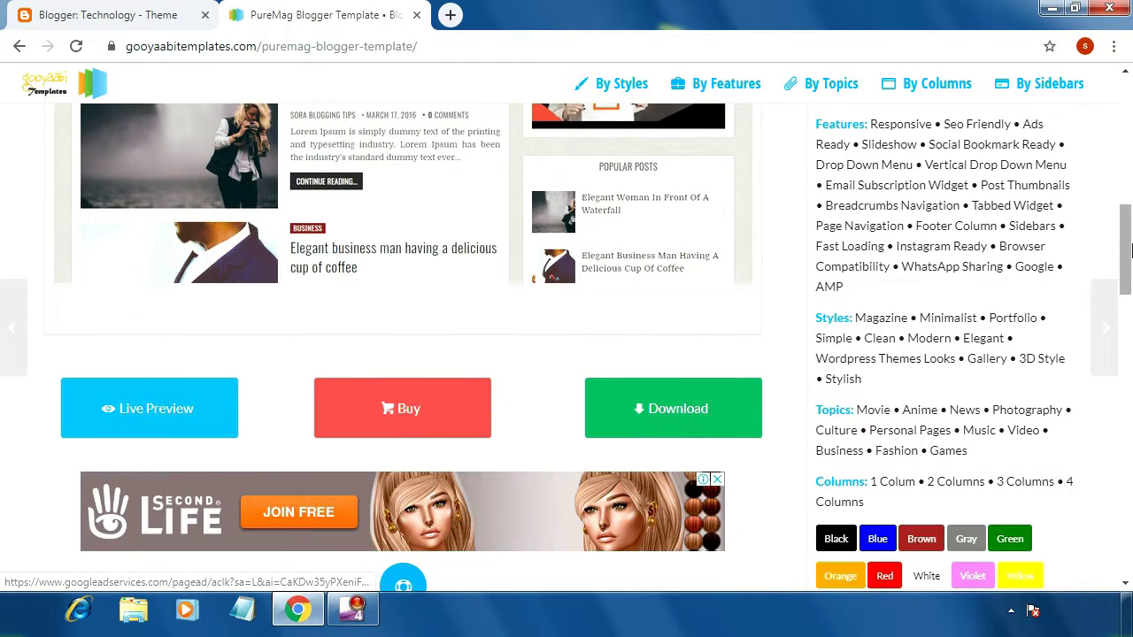
click(162, 422)
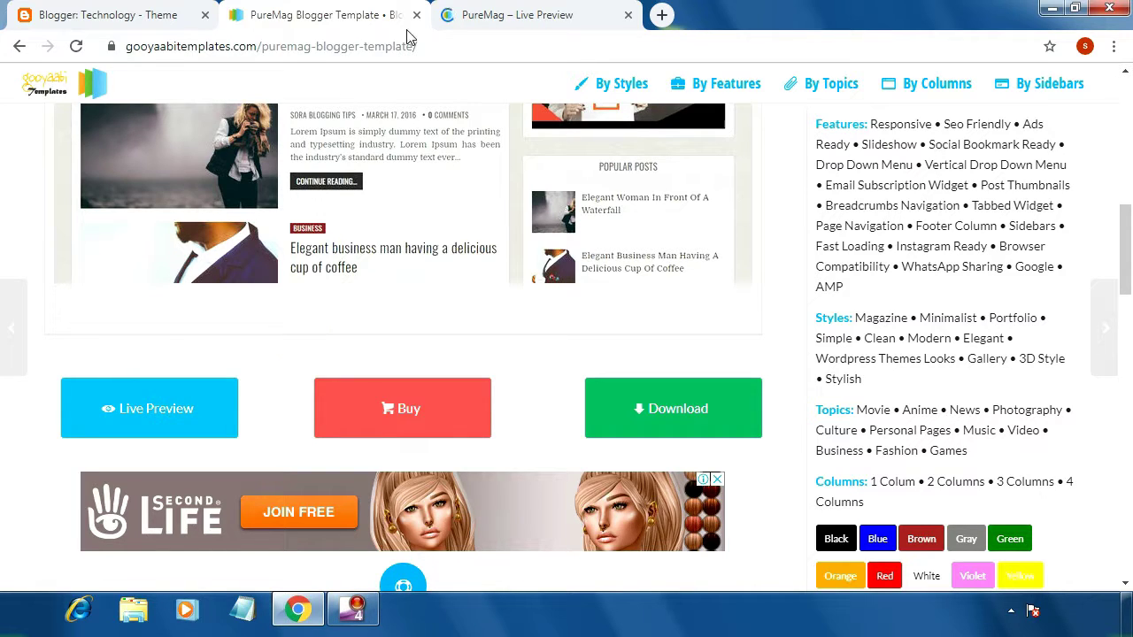
click(494, 19)
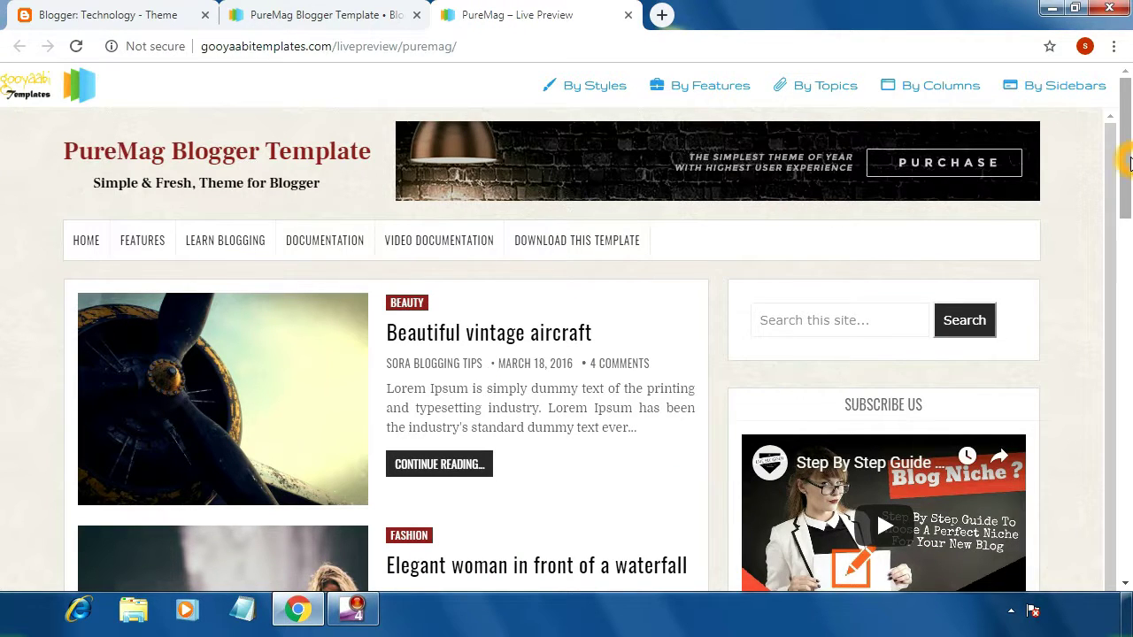
mouse_move(1128, 164)
mouse_down()
mouse_move(1128, 401)
mouse_move(1124, 150)
mouse_up()
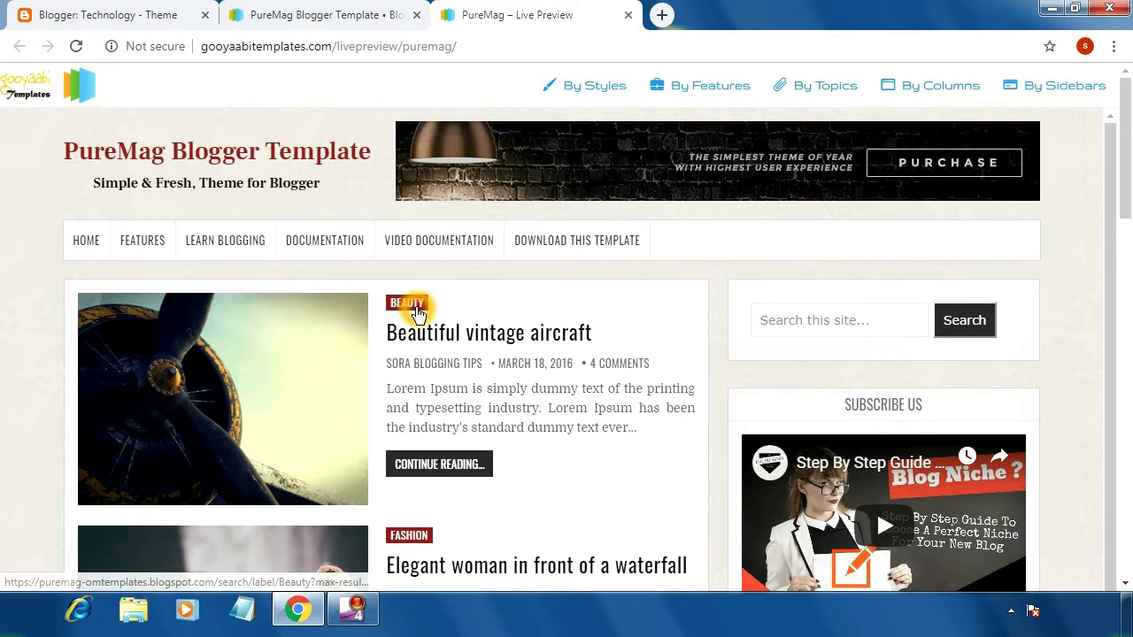
click(624, 17)
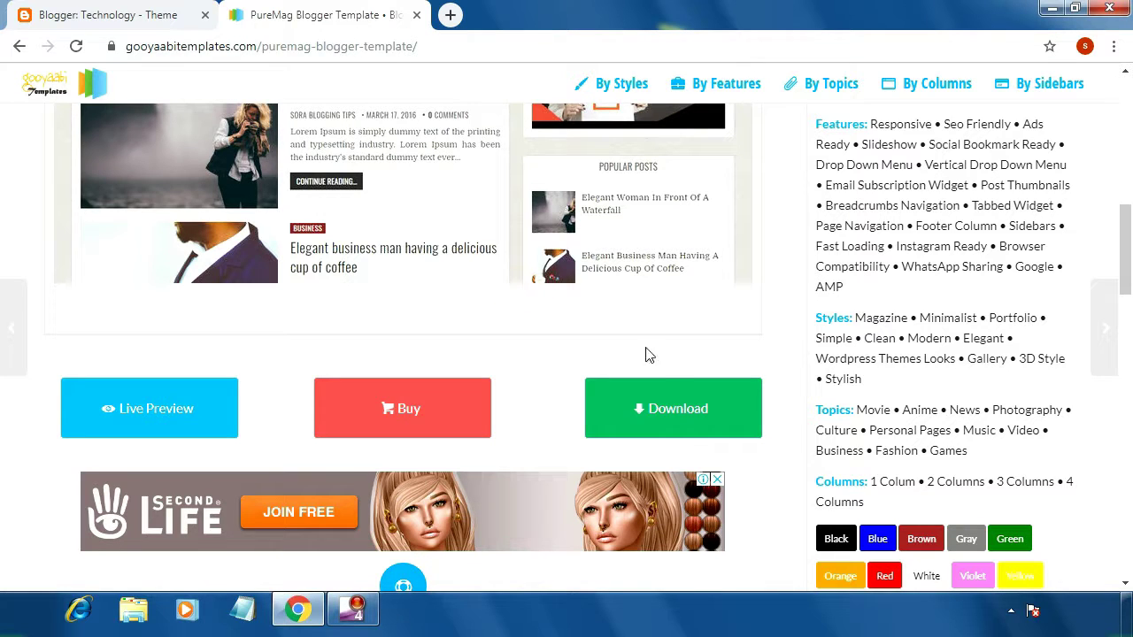
- Download the PureMag template as PureMag.zip from its template page
click(664, 404)
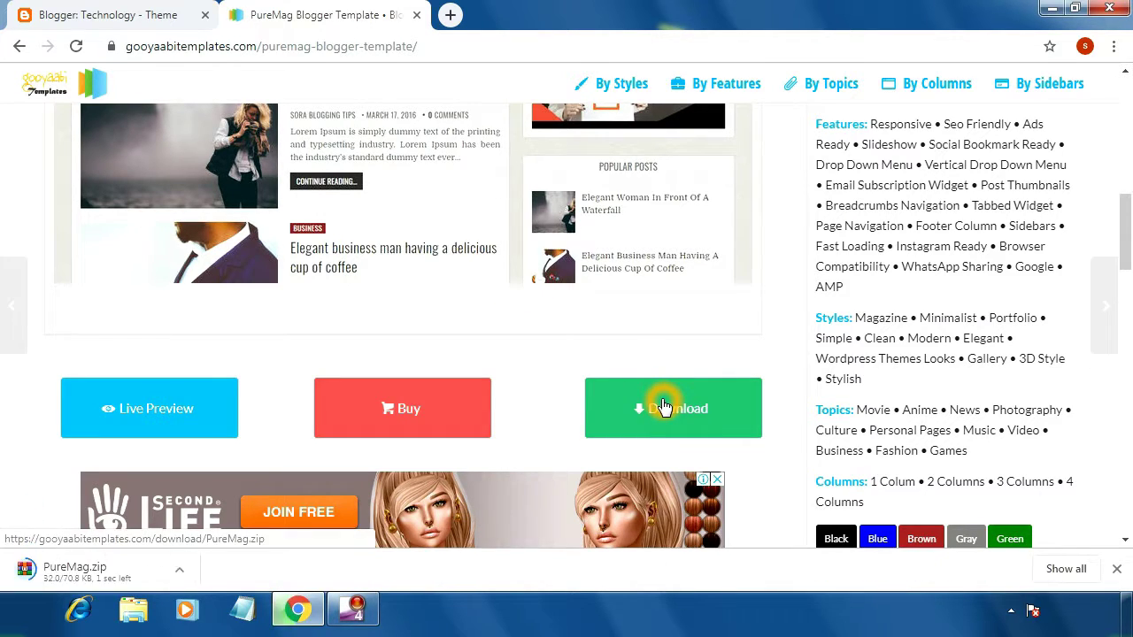
click(89, 576)
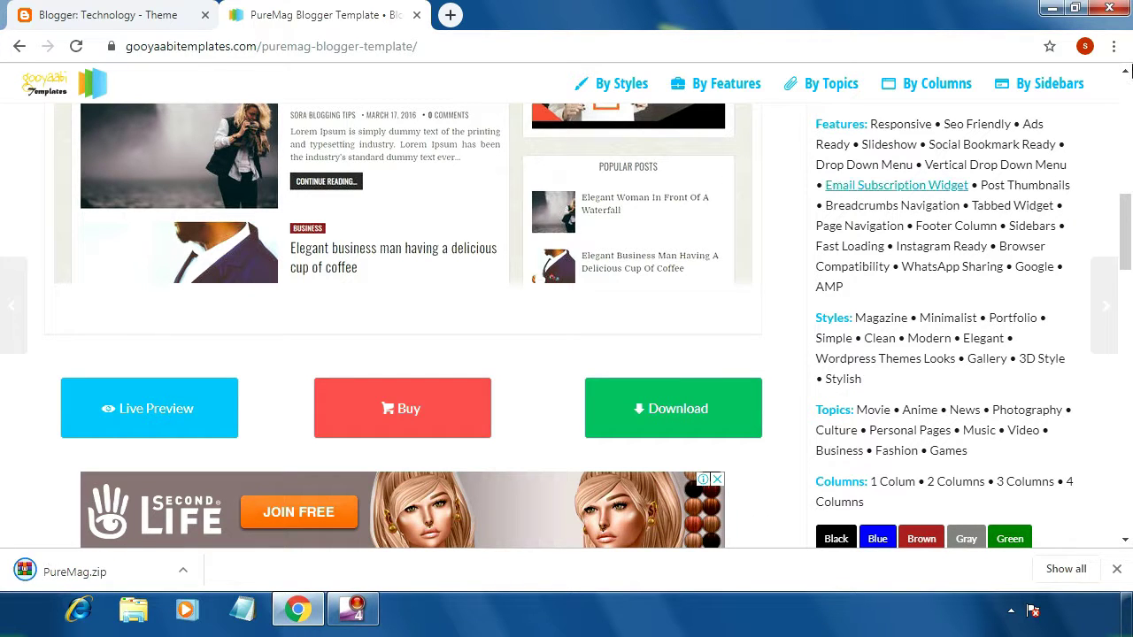
- Copy the PureMag archive from the Downloads folder and paste it onto the desktop
click(1052, 8)
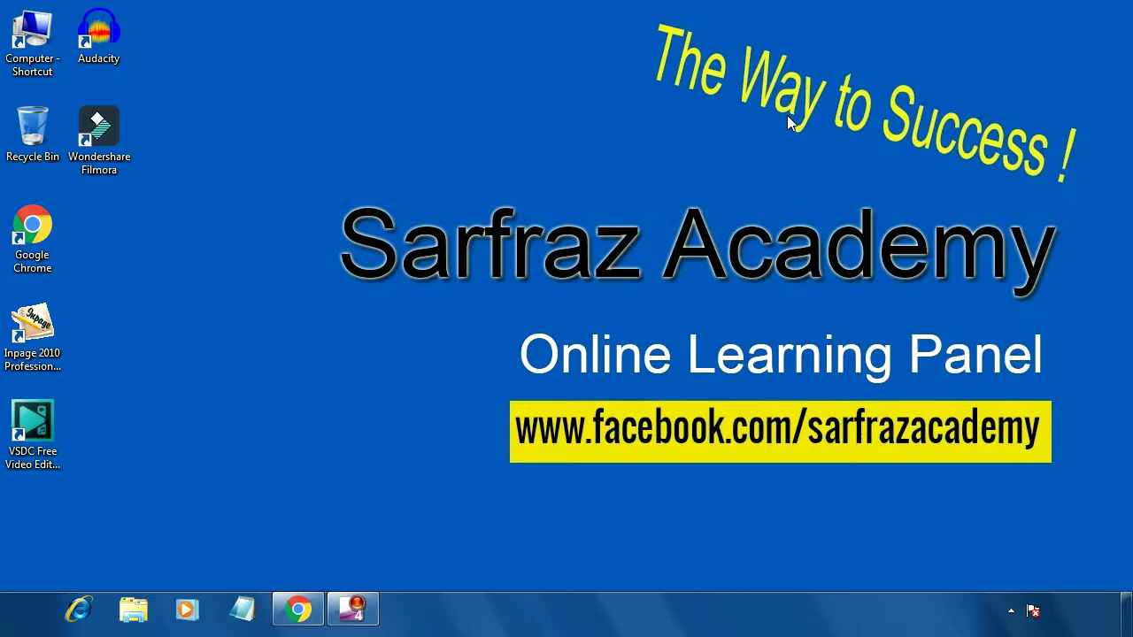
double_click(14, 78)
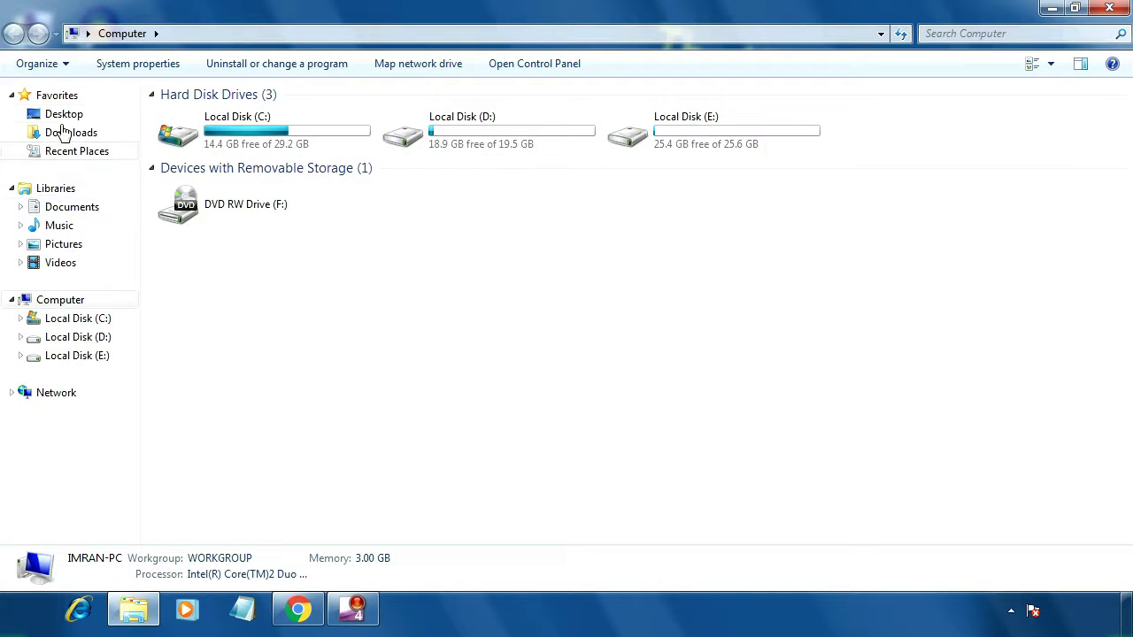
click(64, 131)
click(69, 131)
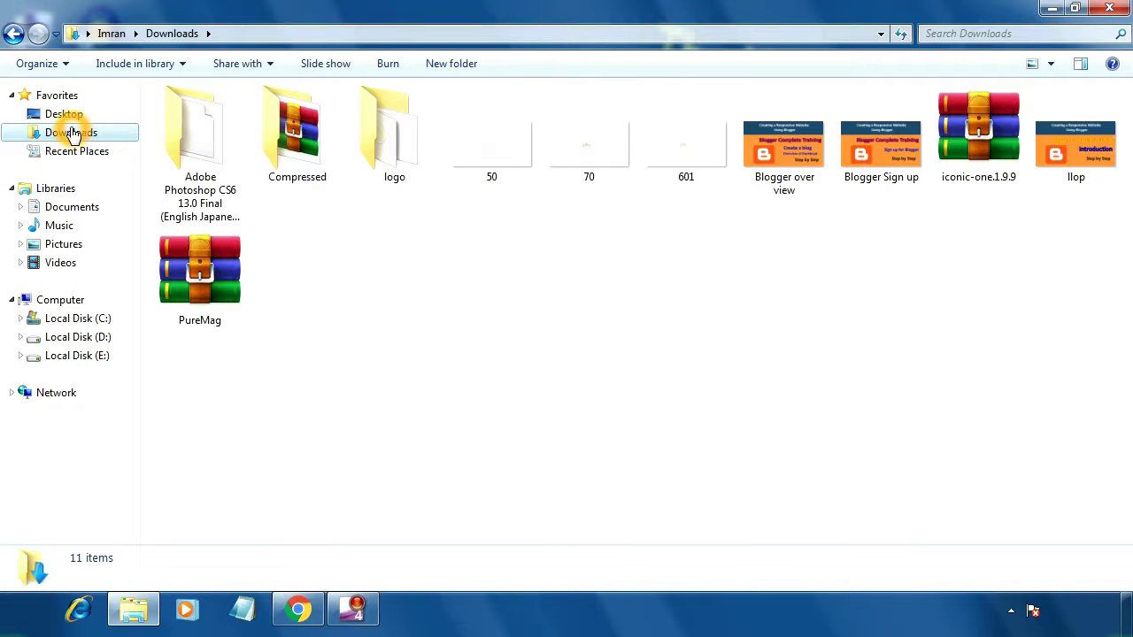
right_click(204, 260)
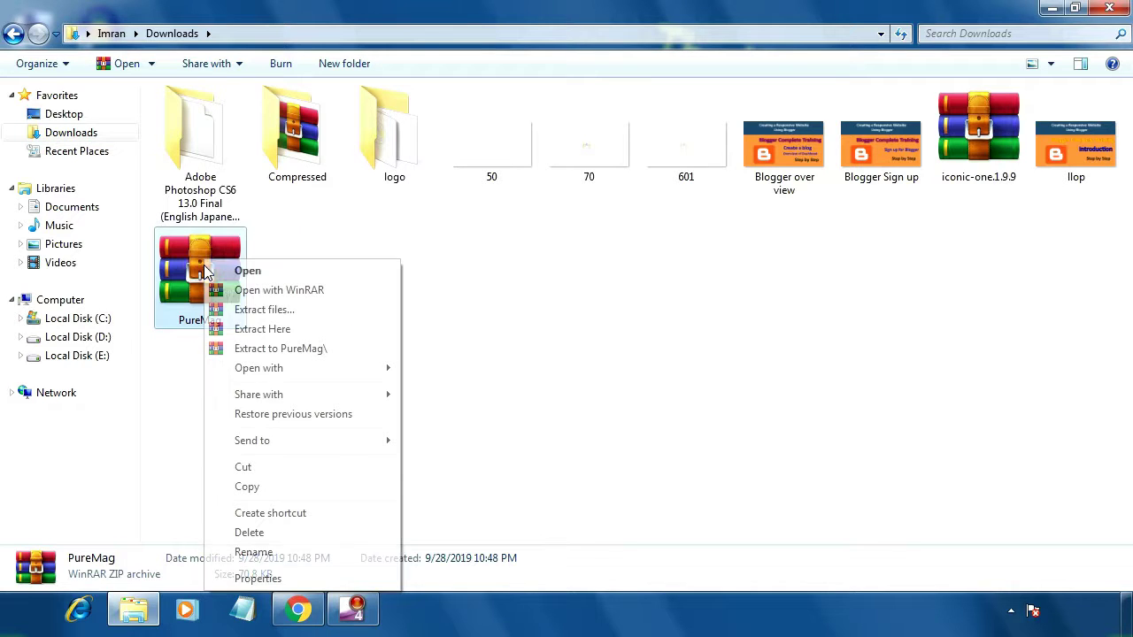
click(250, 488)
click(1049, 11)
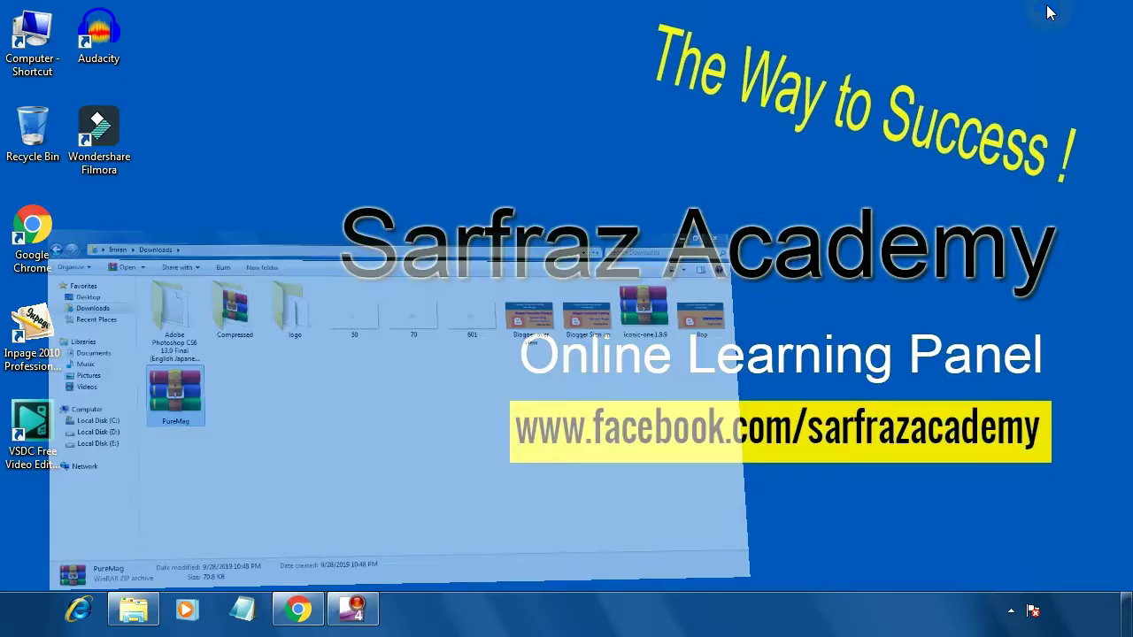
right_click(393, 132)
click(460, 210)
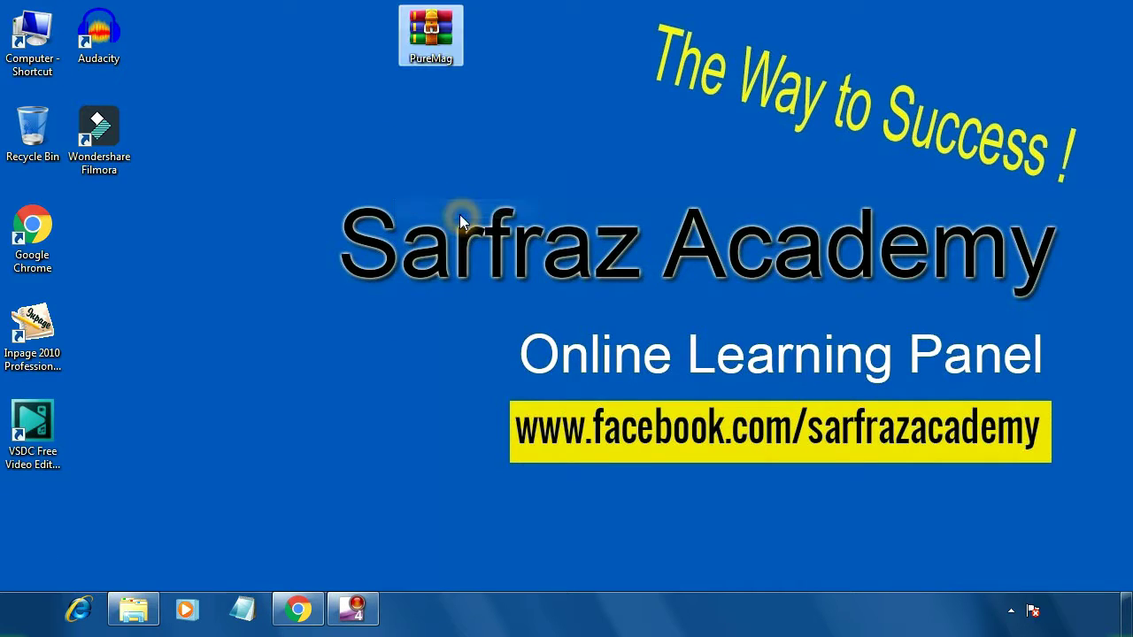
- Extract the PureMag archive on the desktop into a PureMag folder, keeping the default extraction options
right_click(429, 40)
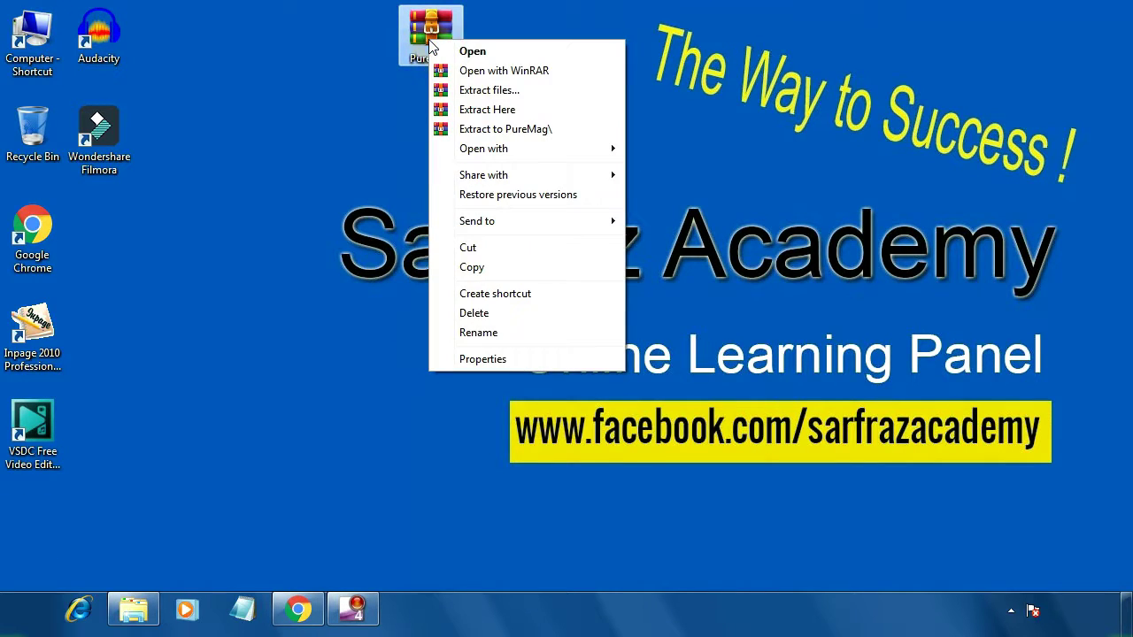
click(458, 92)
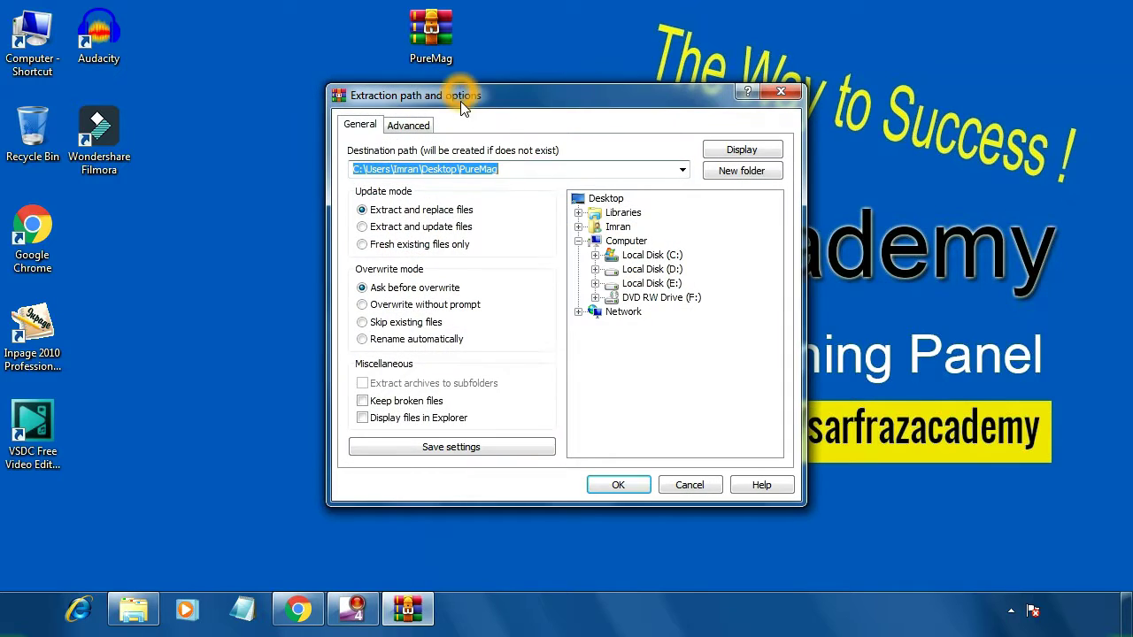
click(619, 485)
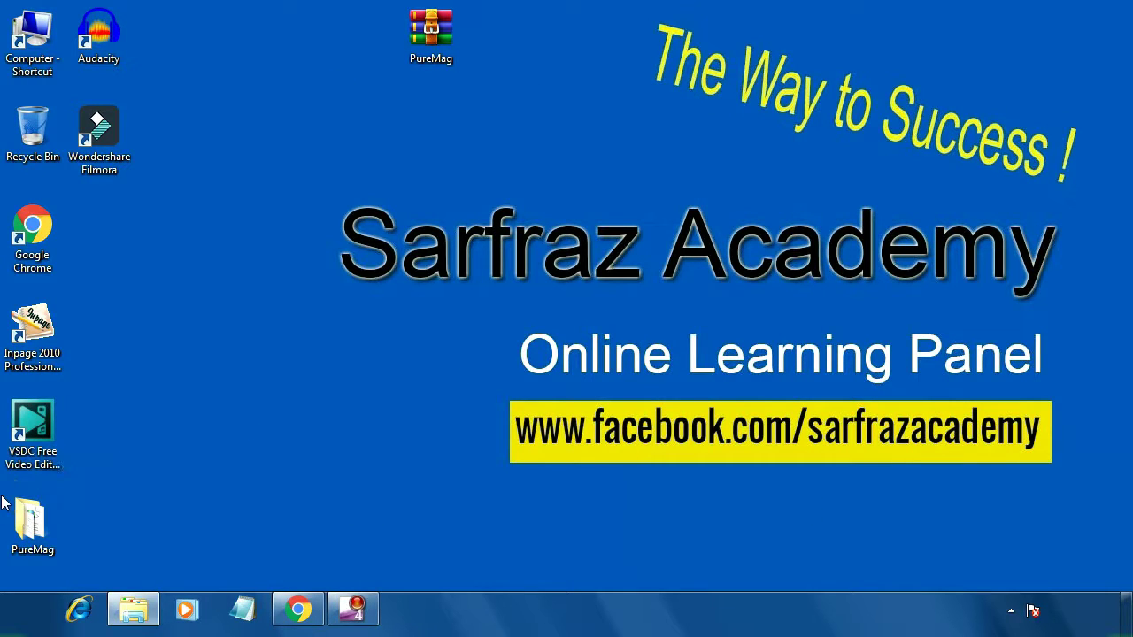
- Move the extracted PureMag folder to a free spot below the archive, then open it to check its files and close it
click(34, 531)
drag(32, 531, 370, 146)
double_click(370, 144)
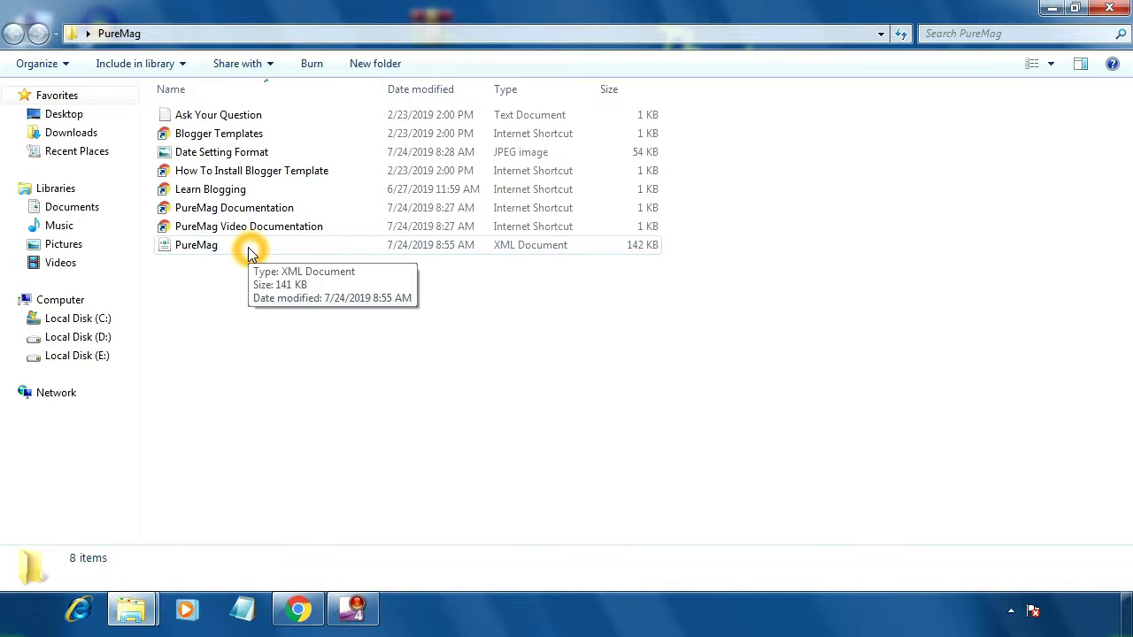
click(1108, 8)
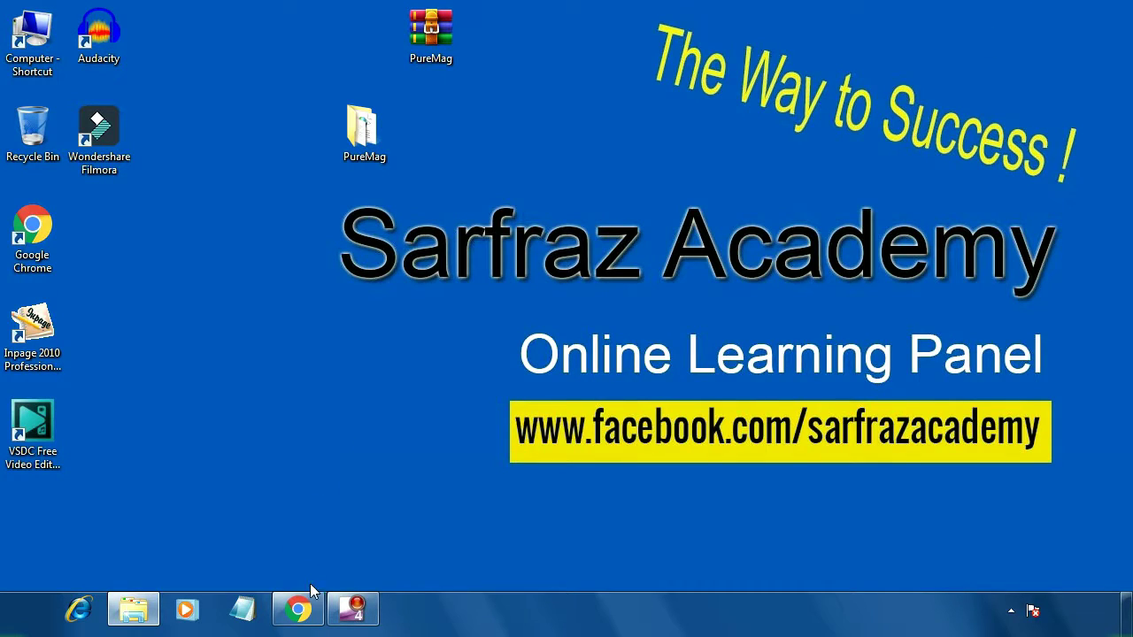
- Switch back to Chrome and open the Backup / Restore dialog for the Technology blog's theme on Blogger
click(298, 609)
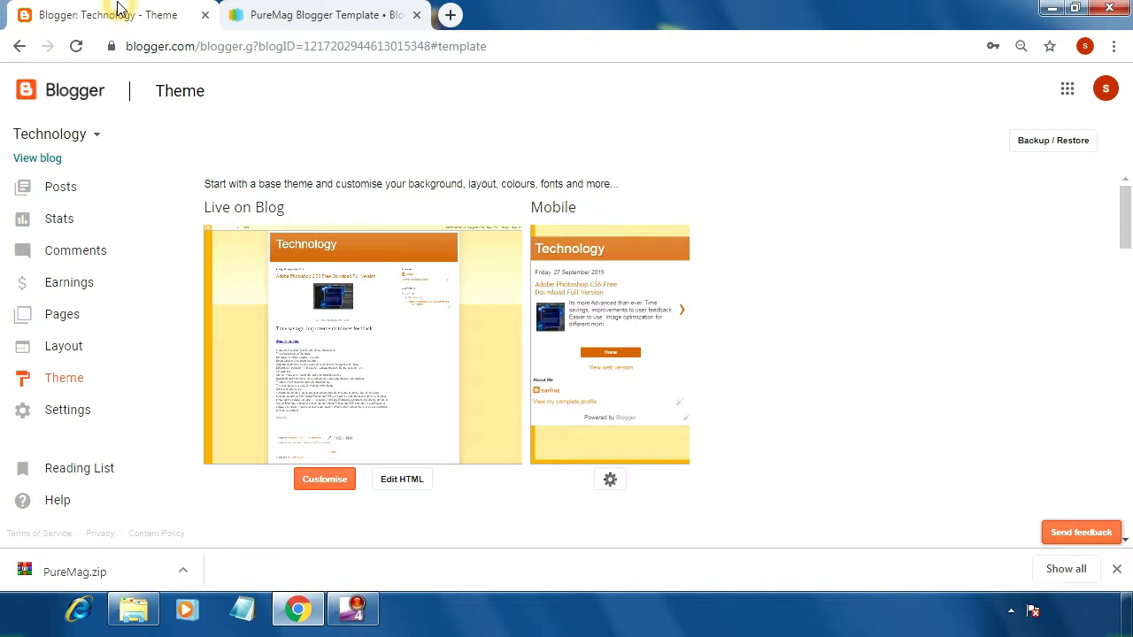
click(129, 15)
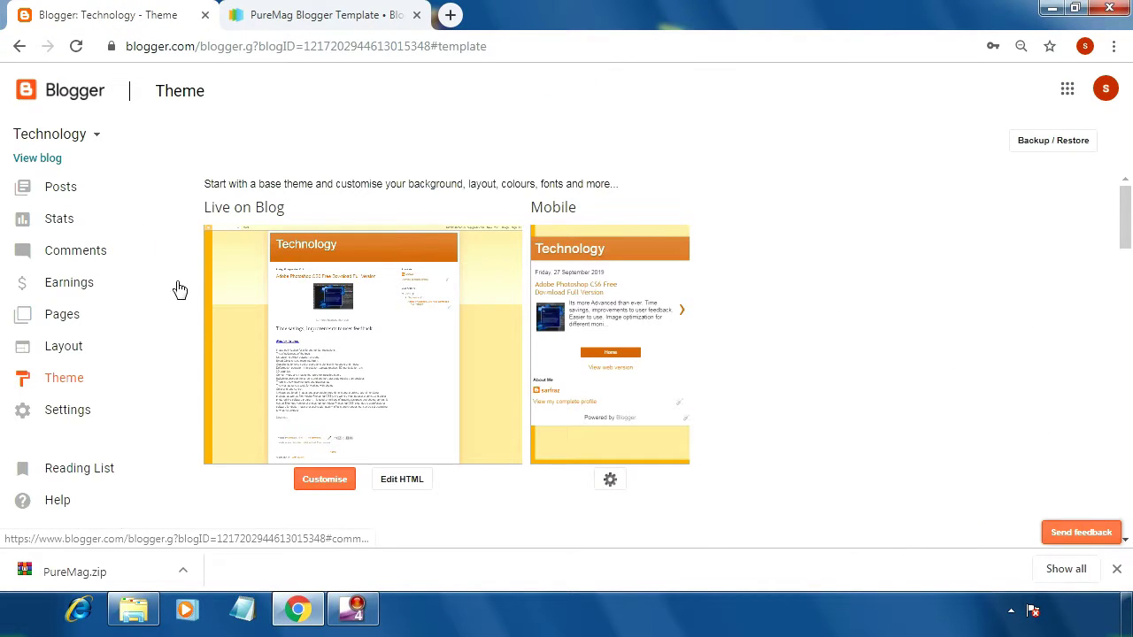
click(1025, 143)
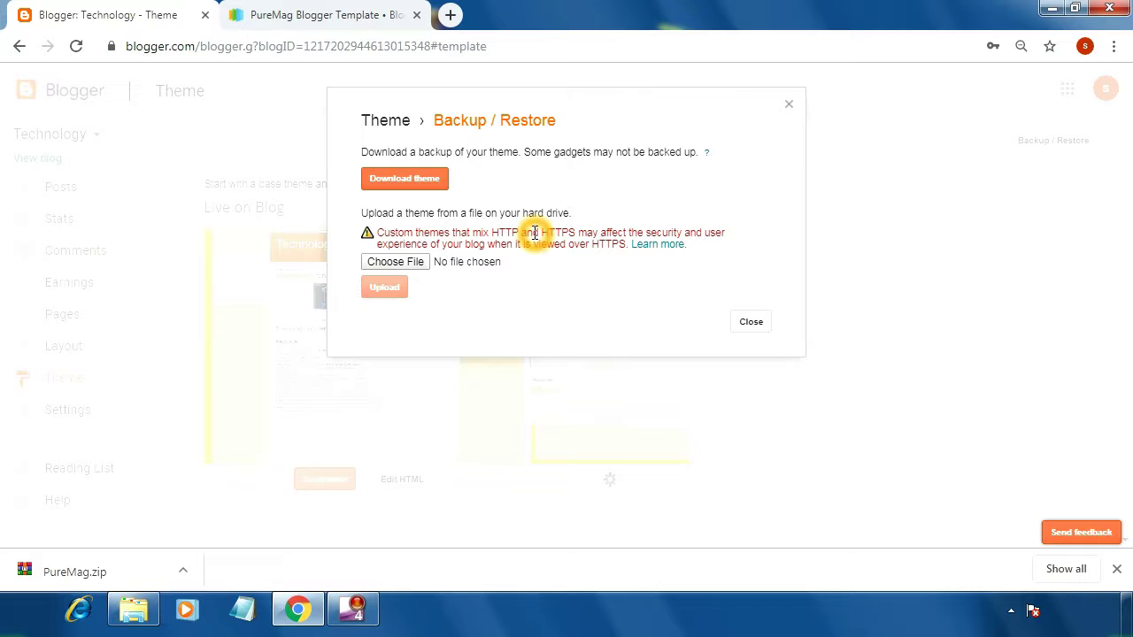
- Read the information about downloading a backup of the current theme in the Backup / Restore dialog
click(410, 170)
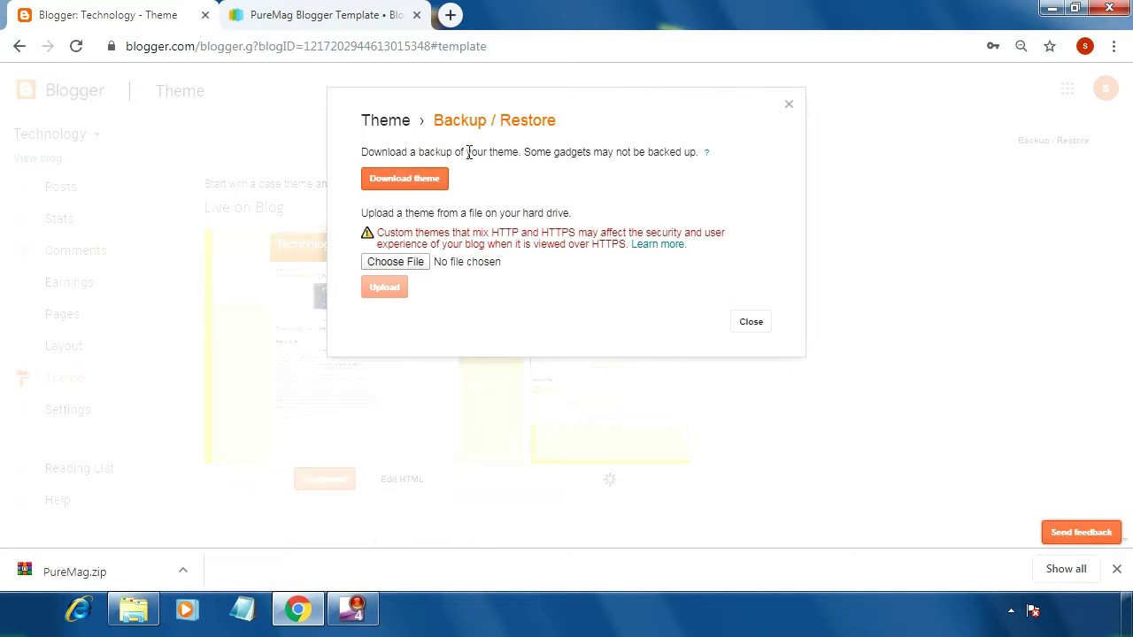
click(506, 156)
click(549, 161)
click(565, 169)
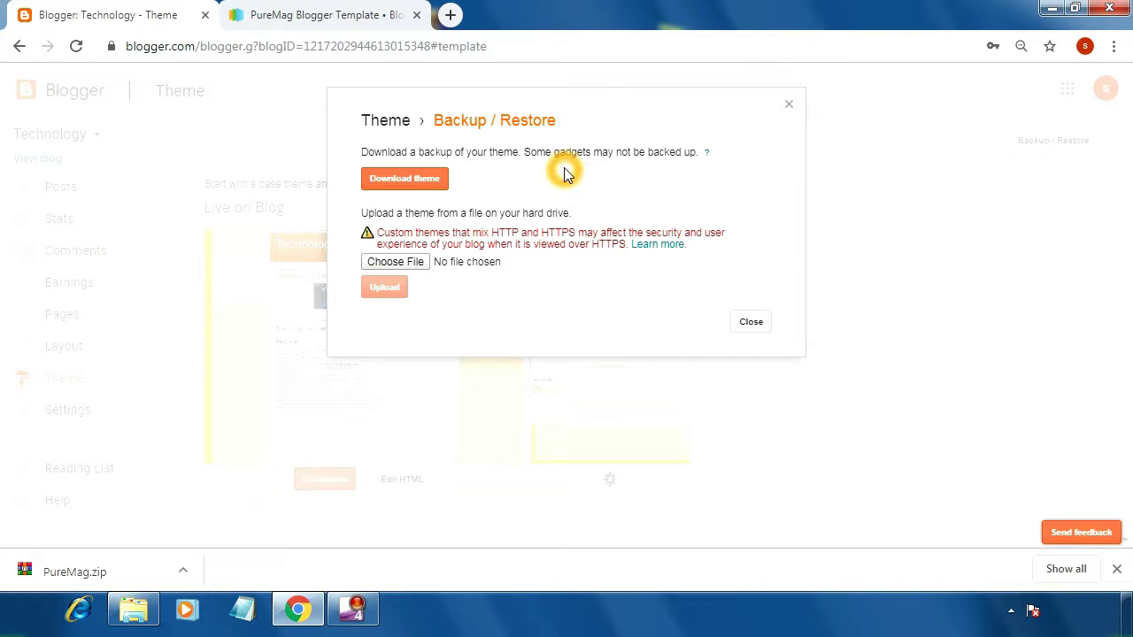
click(610, 158)
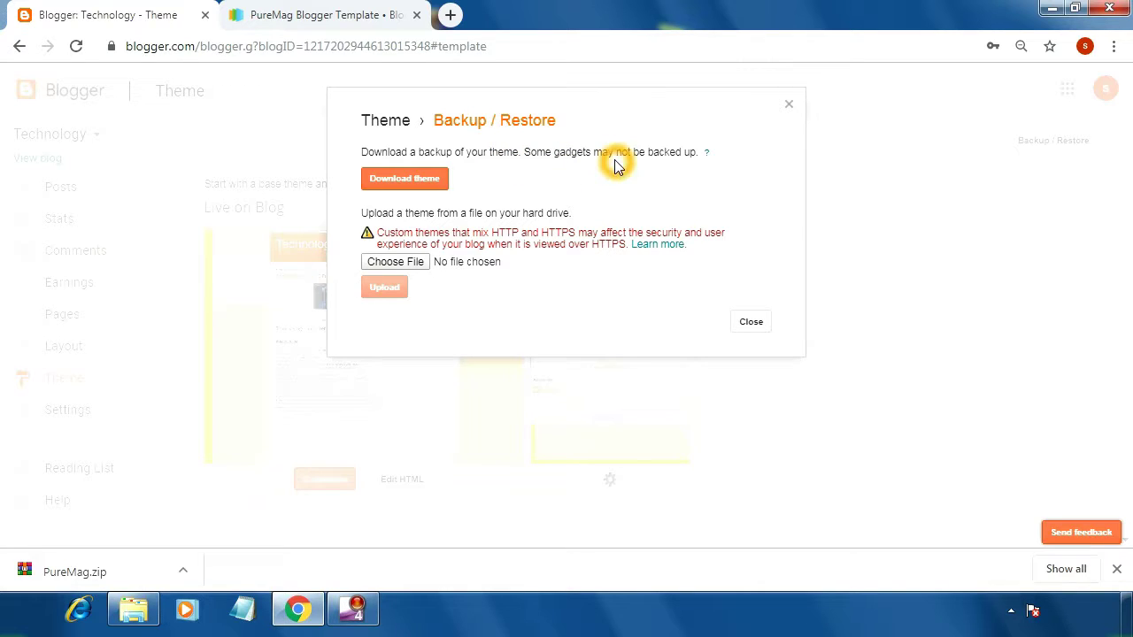
click(676, 157)
click(543, 182)
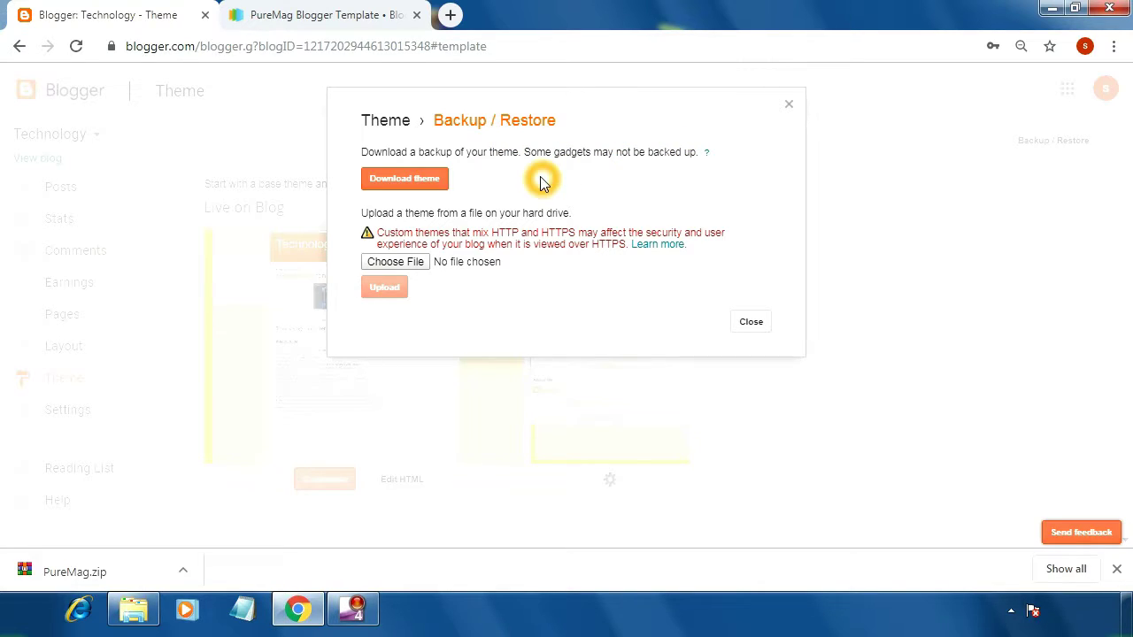
click(419, 181)
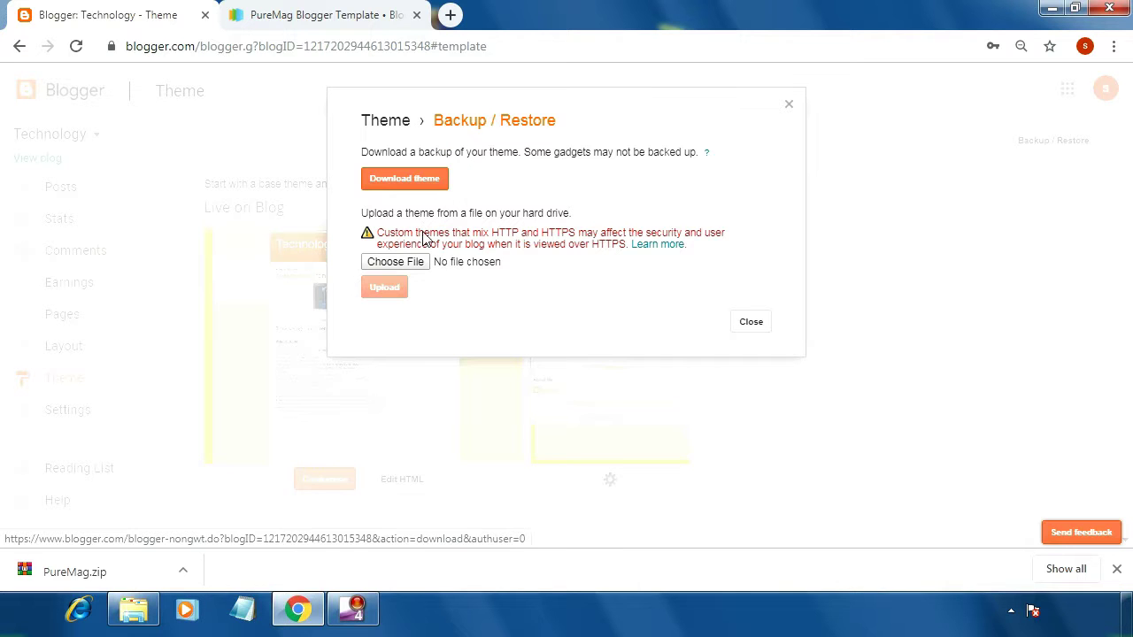
- Choose PureMag.xml from the desktop's PureMag folder and upload it as the blog's theme
click(417, 269)
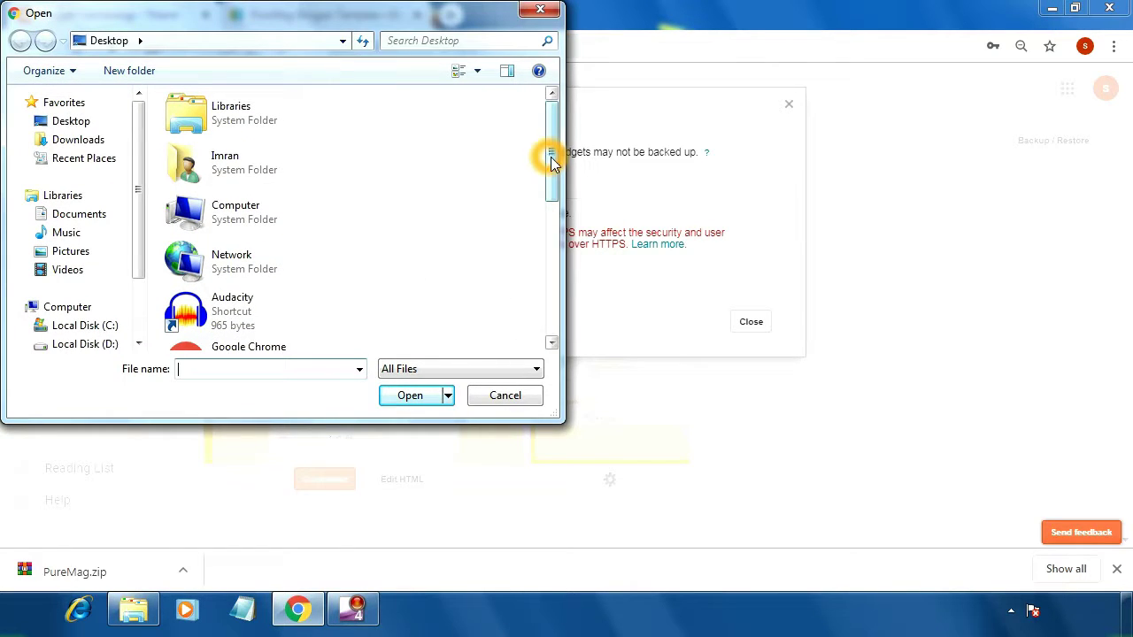
drag(551, 159, 569, 250)
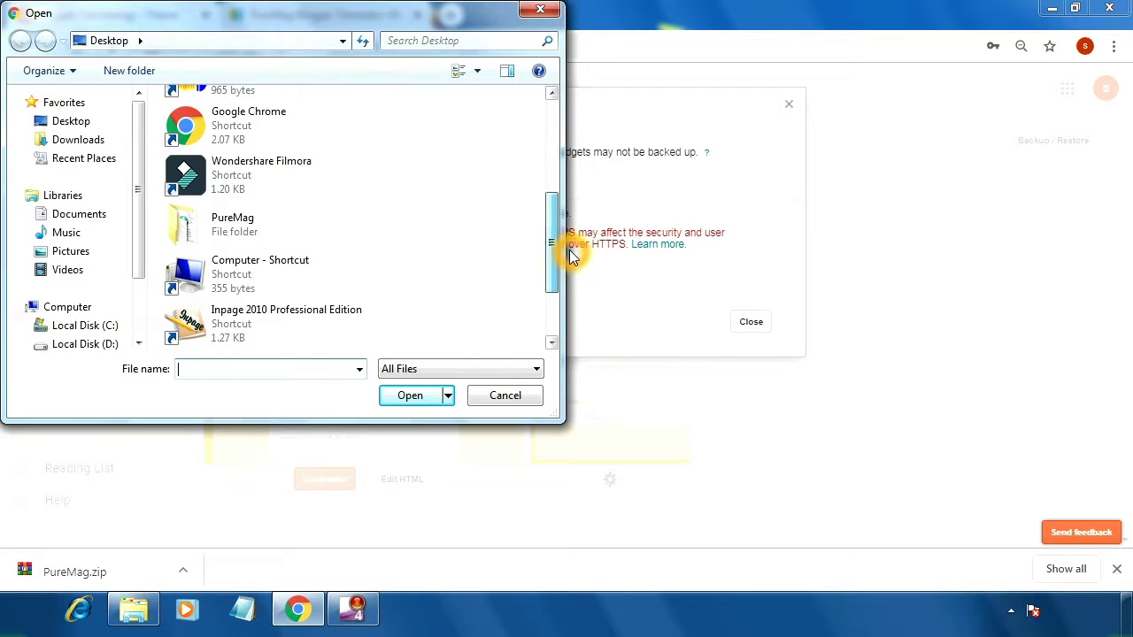
double_click(248, 228)
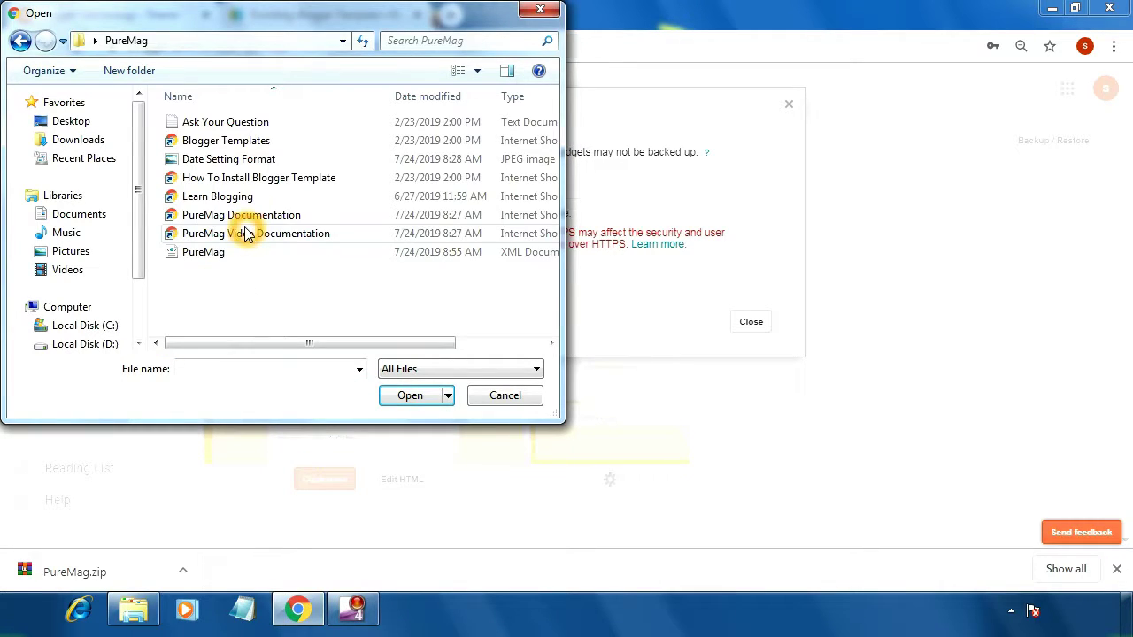
click(243, 344)
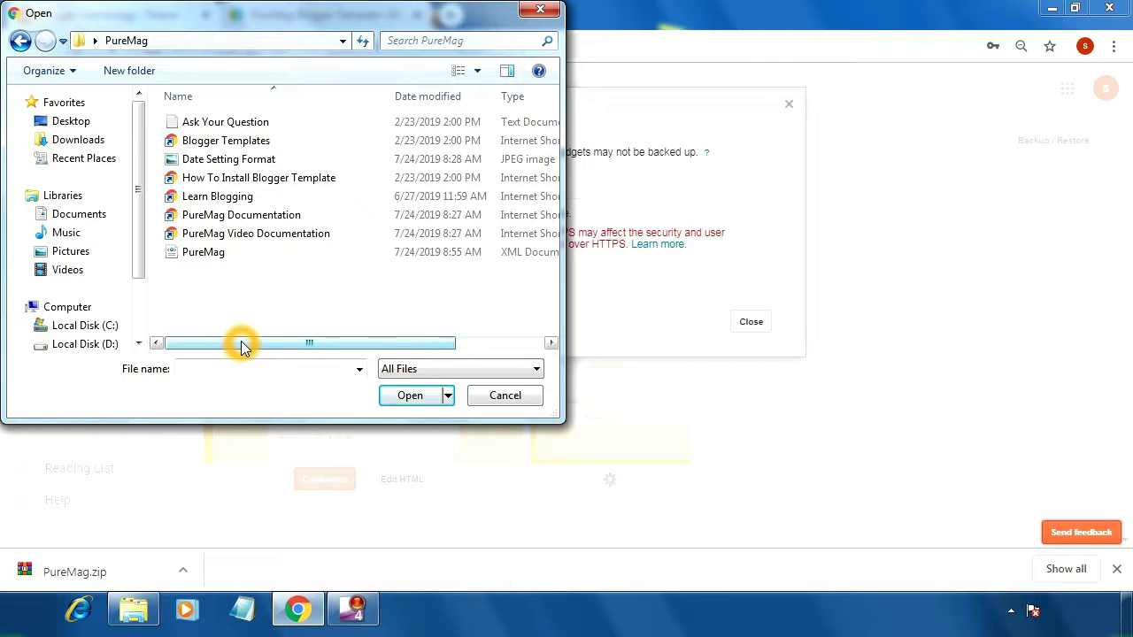
click(199, 254)
click(394, 398)
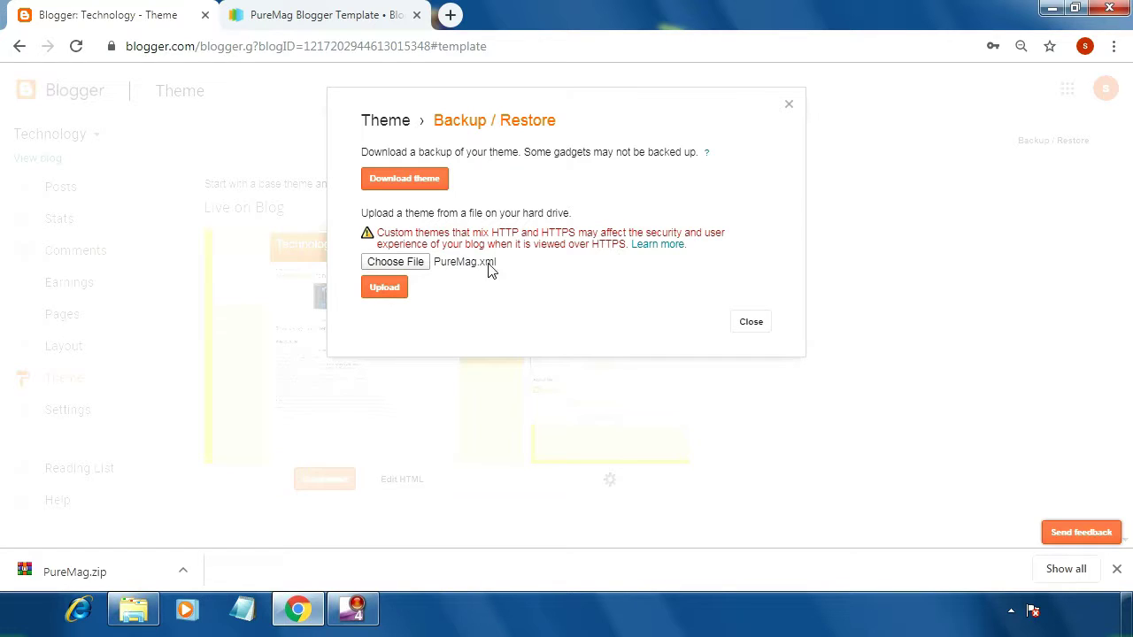
click(389, 289)
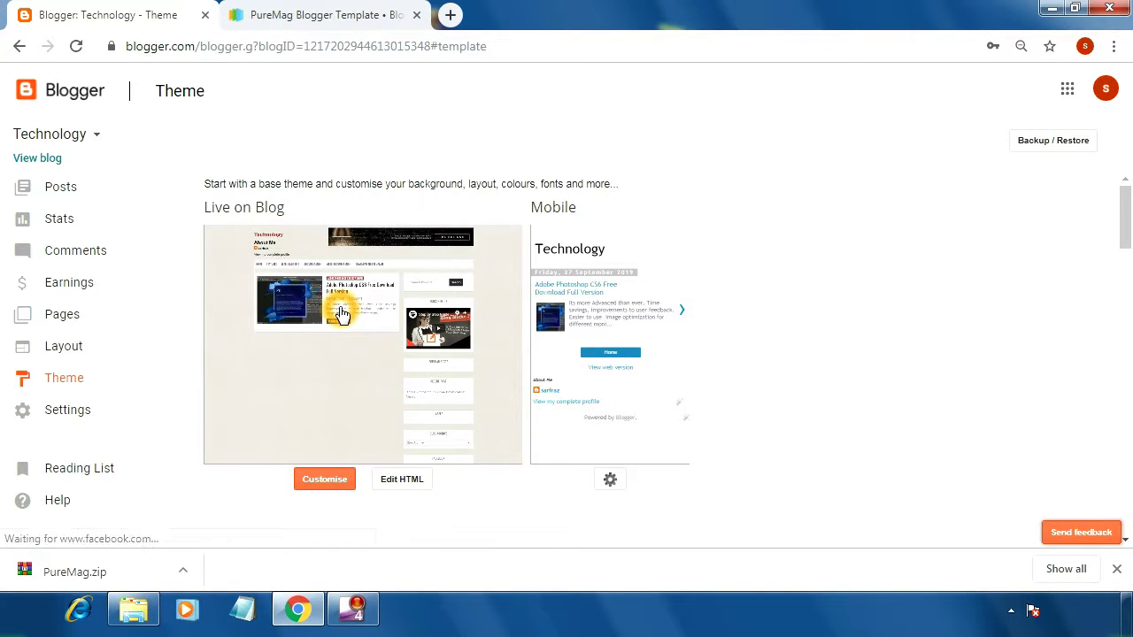
- Look over the Live on Blog preview of the uploaded theme and open the live Technology blog
click(432, 420)
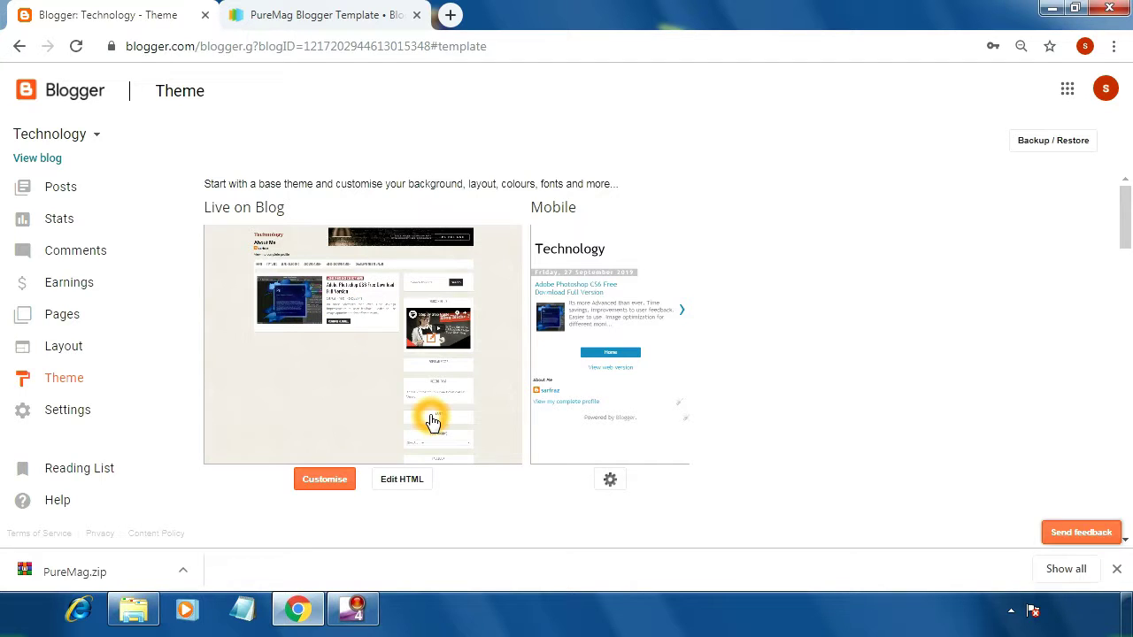
click(432, 414)
click(429, 376)
click(57, 166)
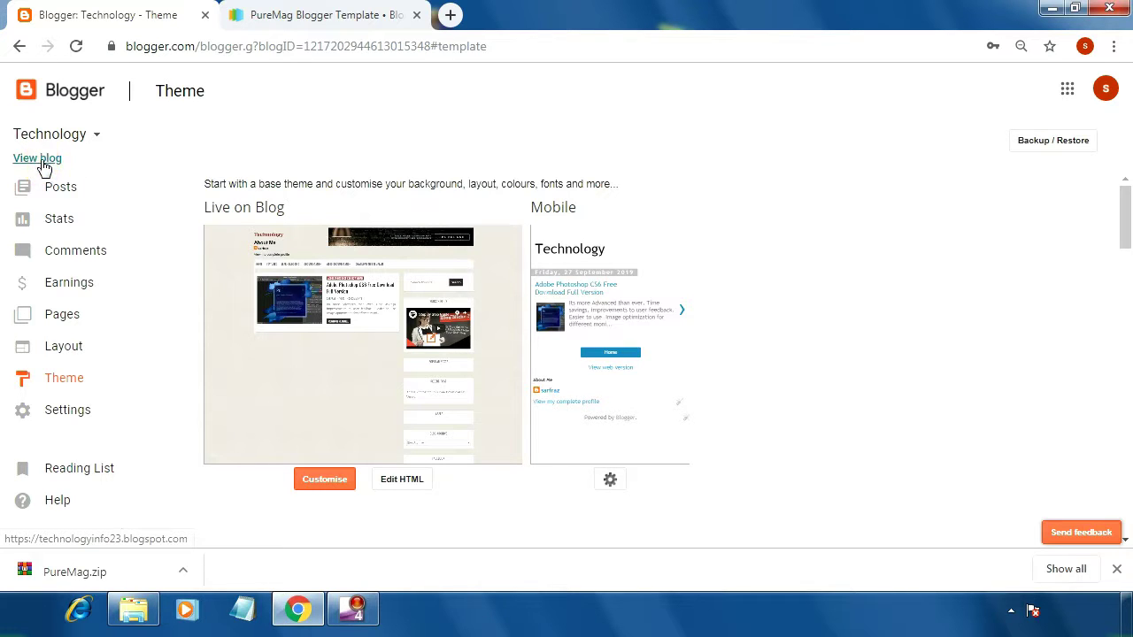
click(40, 167)
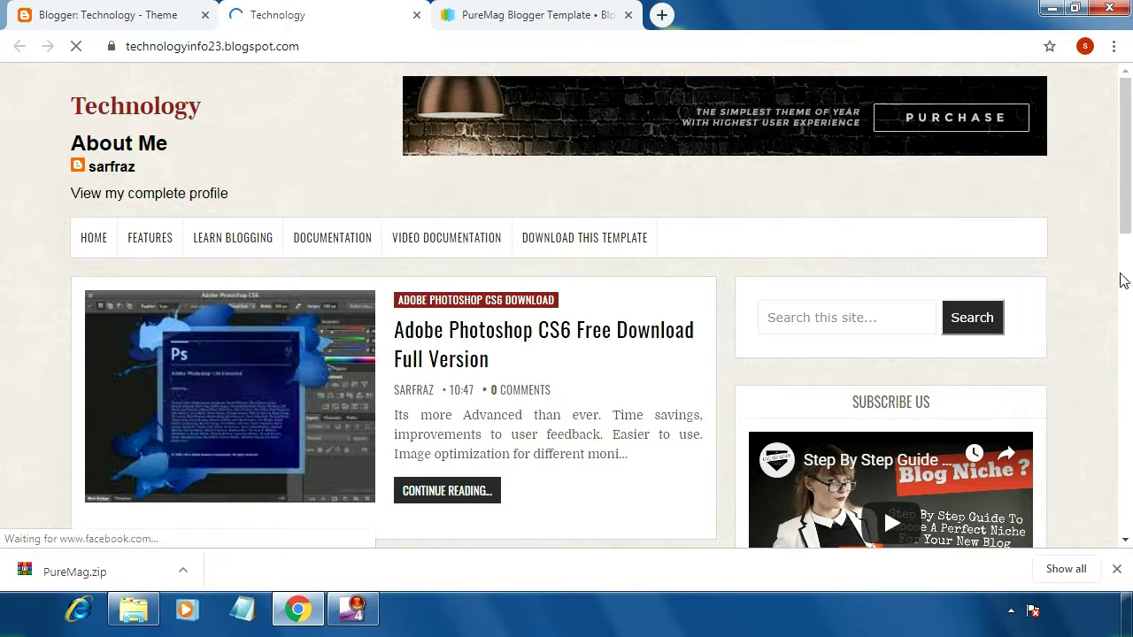
- Examine the live blog's page layout and header, and expand its Features menu
drag(1128, 172, 1128, 139)
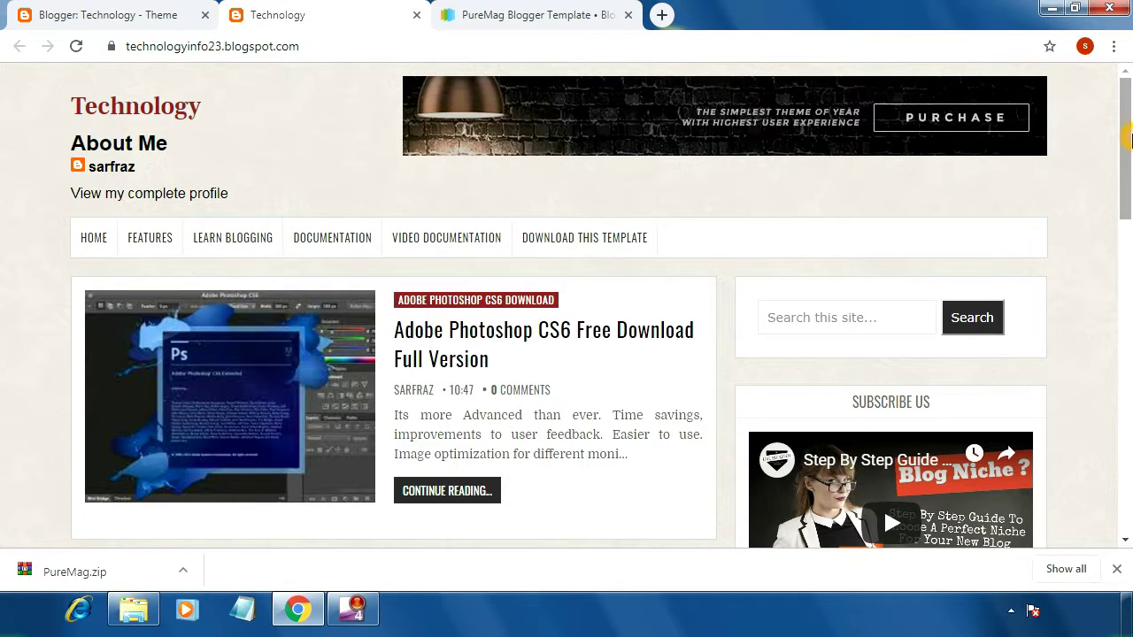
click(1108, 151)
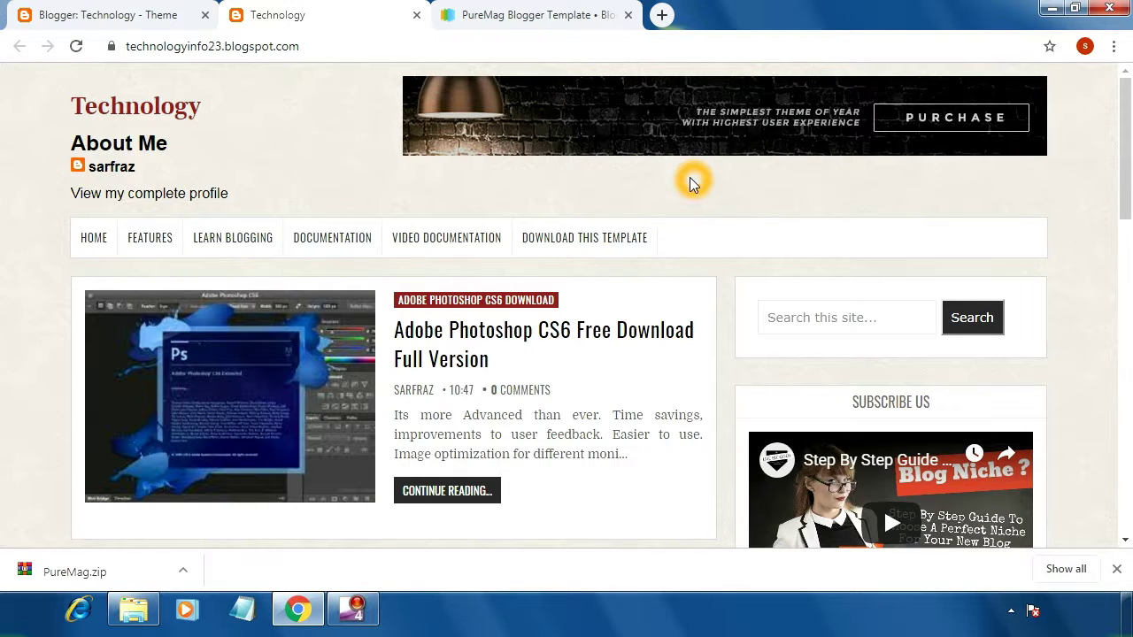
click(298, 55)
click(140, 244)
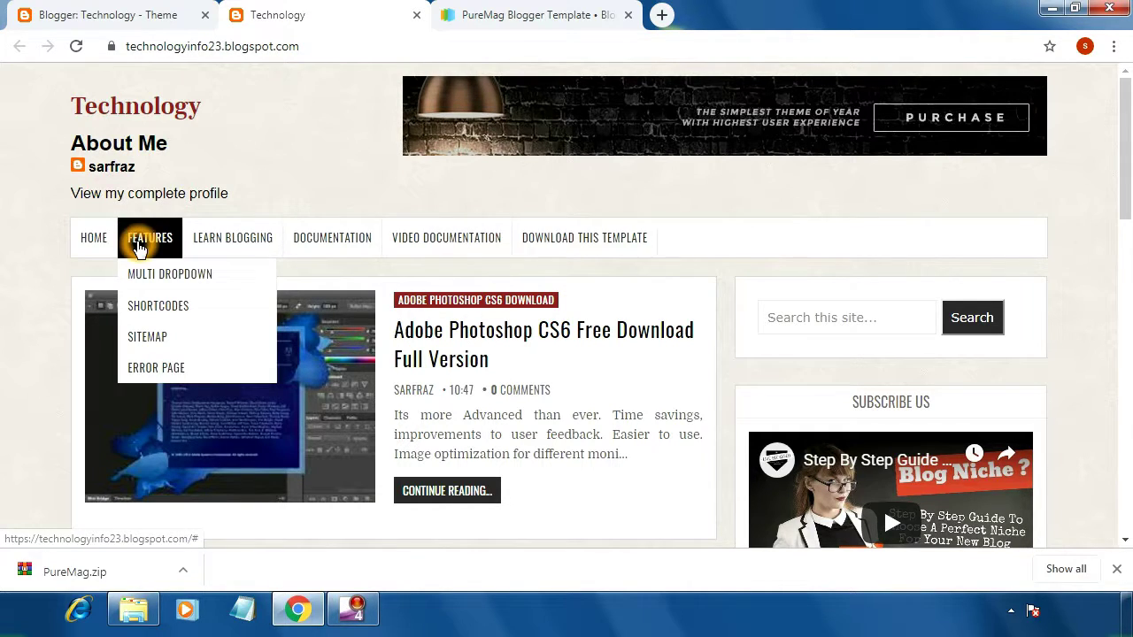